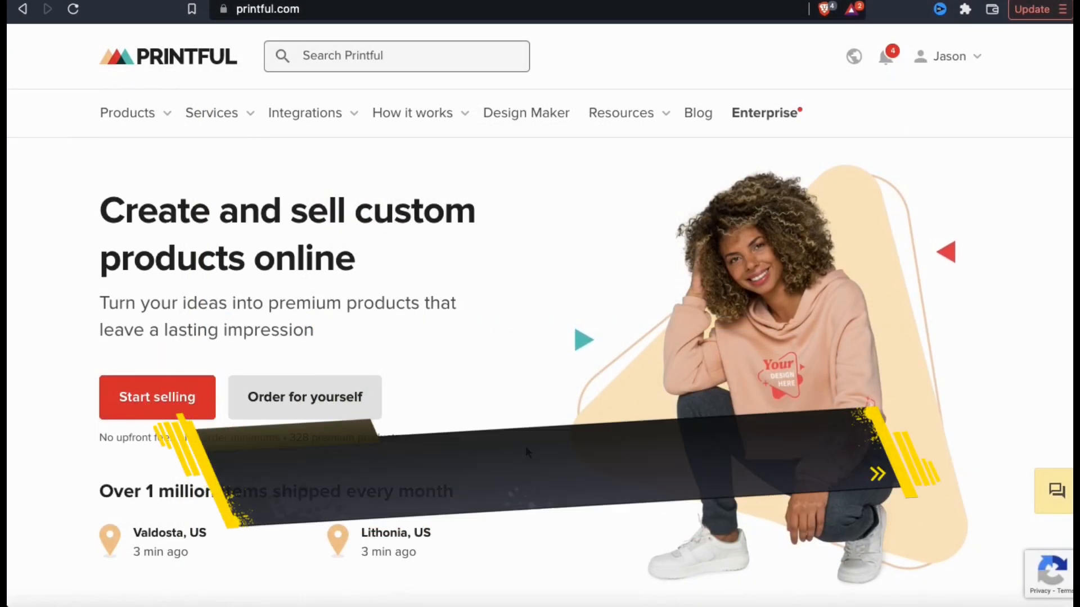
# Step: Go to the account dashboard's product templates and start creating a new product template
pyautogui.click(975, 66)
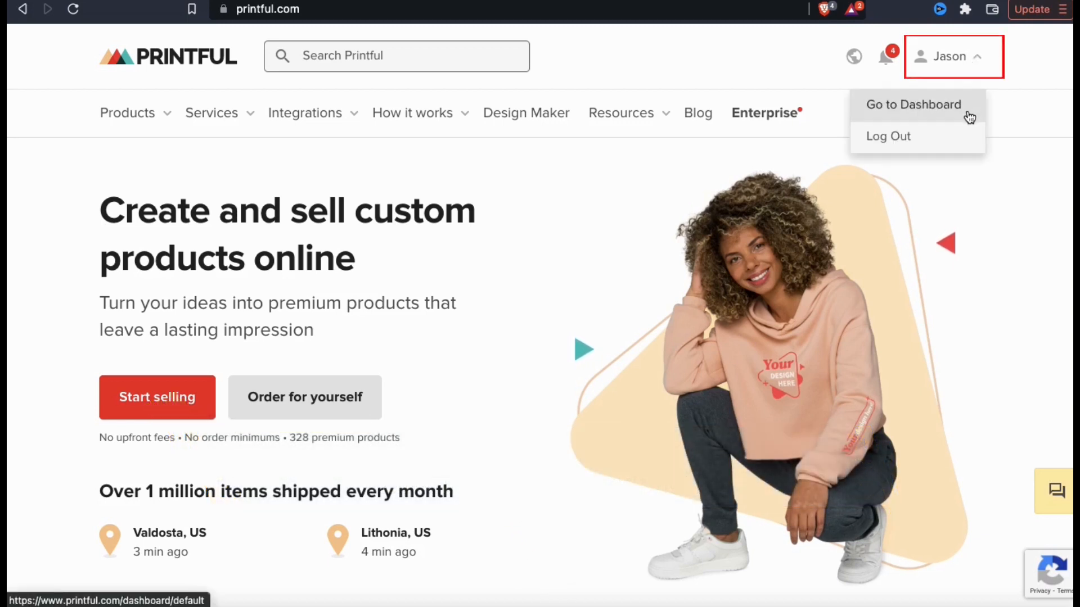
pyautogui.click(912, 118)
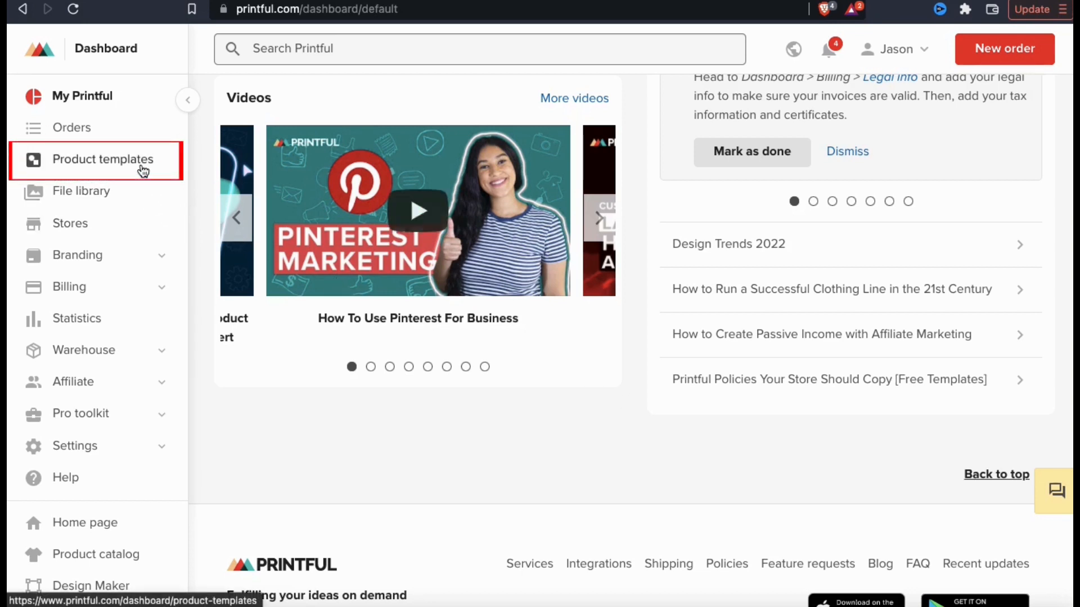
pyautogui.click(94, 171)
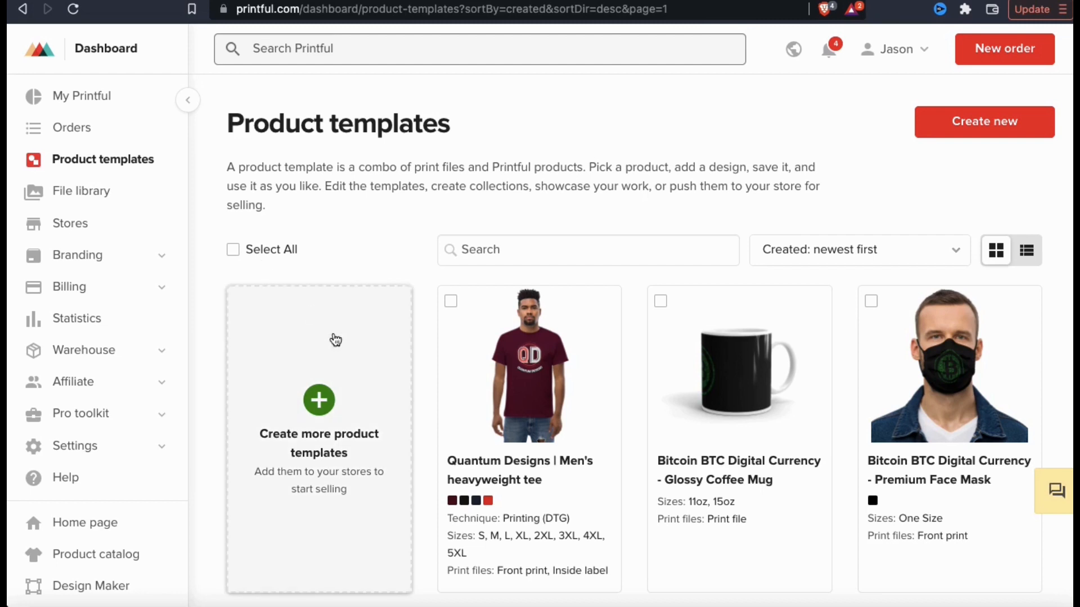
pyautogui.click(319, 434)
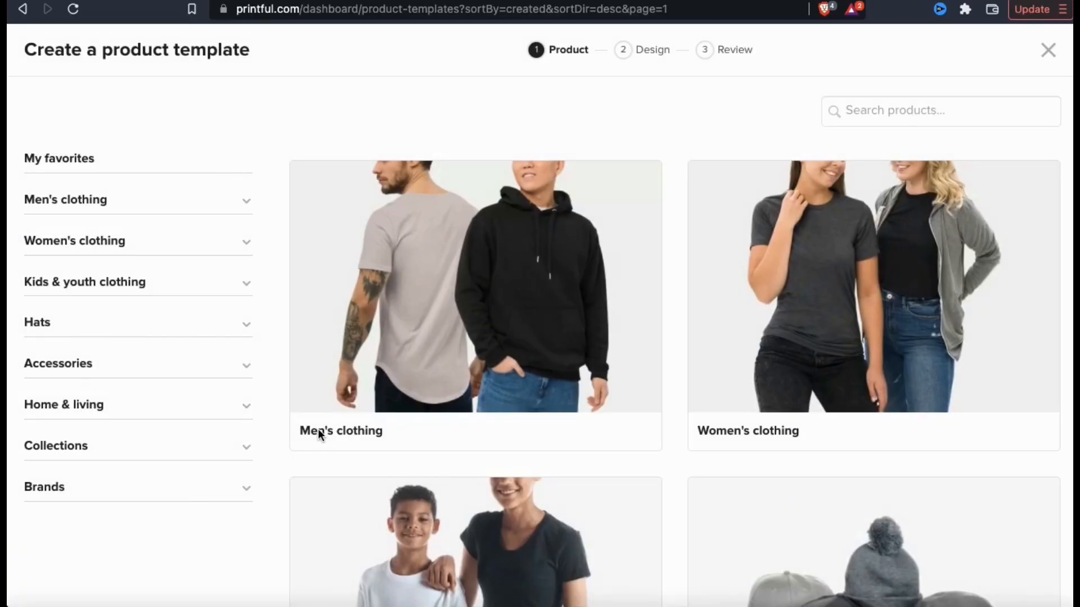
# Step: Look through the product subcategories under Men's clothing, Women's clothing and Kids & youth clothing
pyautogui.click(247, 202)
pyautogui.scroll(-4, 248, 207)
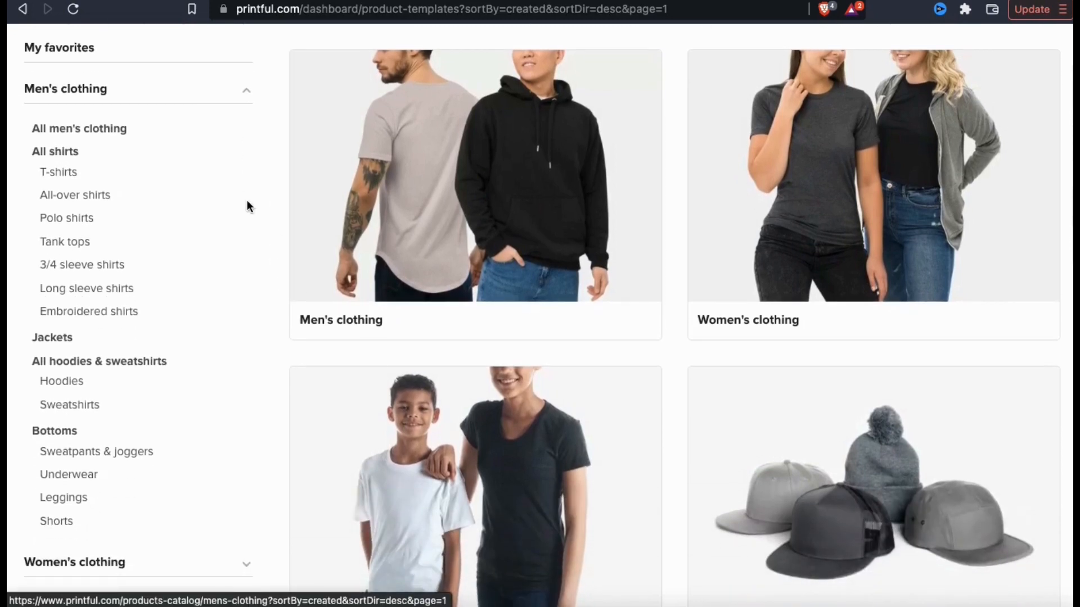
pyautogui.scroll(-5, 247, 201)
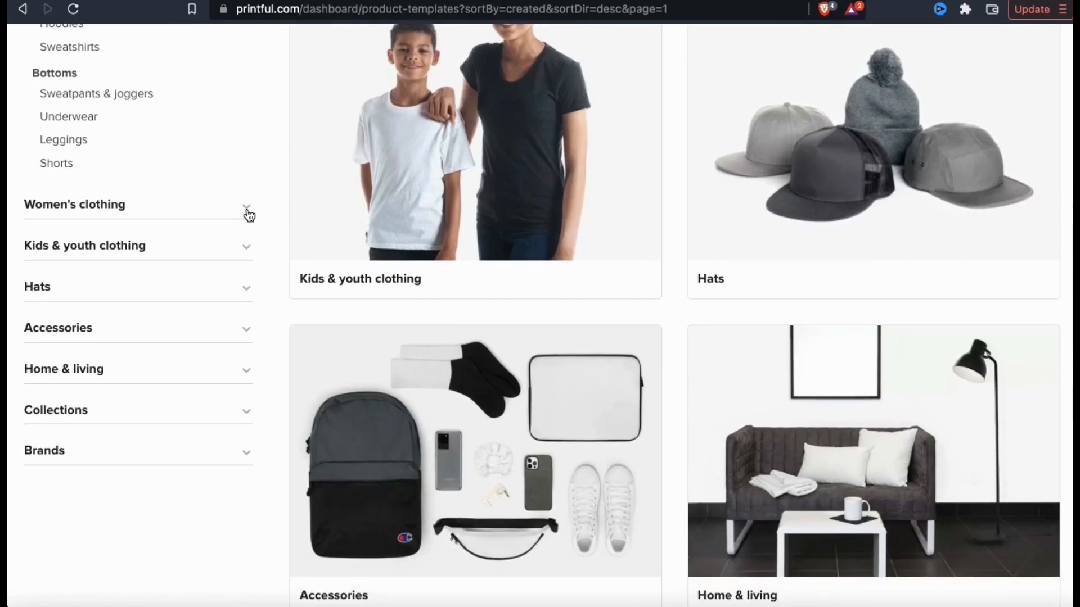
pyautogui.click(248, 211)
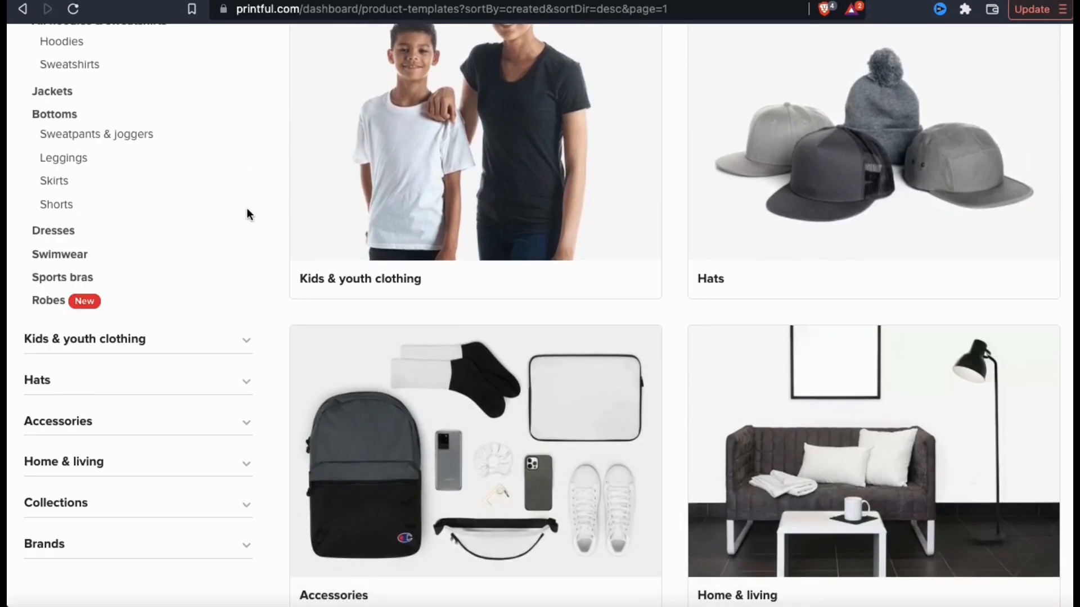
pyautogui.scroll(4, 248, 214)
pyautogui.scroll(2, 246, 214)
pyautogui.scroll(-1, 246, 213)
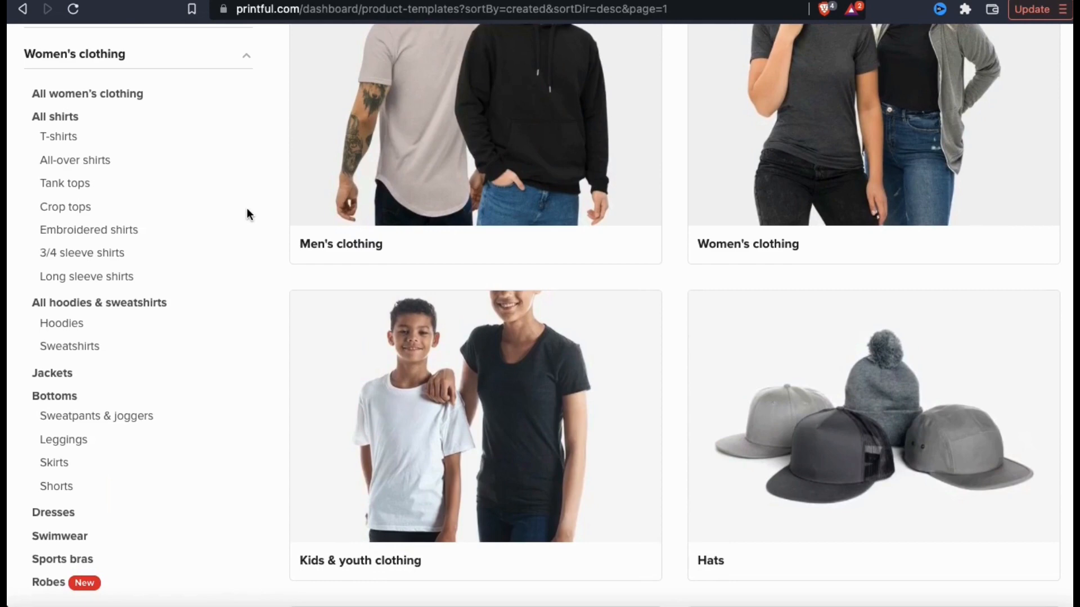
pyautogui.scroll(-5, 247, 211)
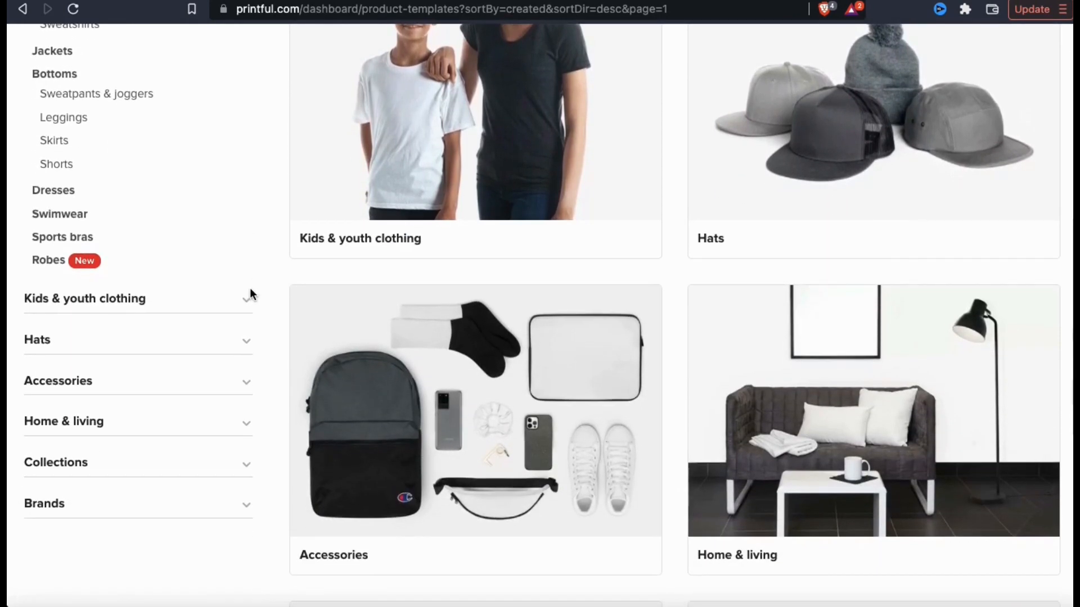
pyautogui.click(250, 294)
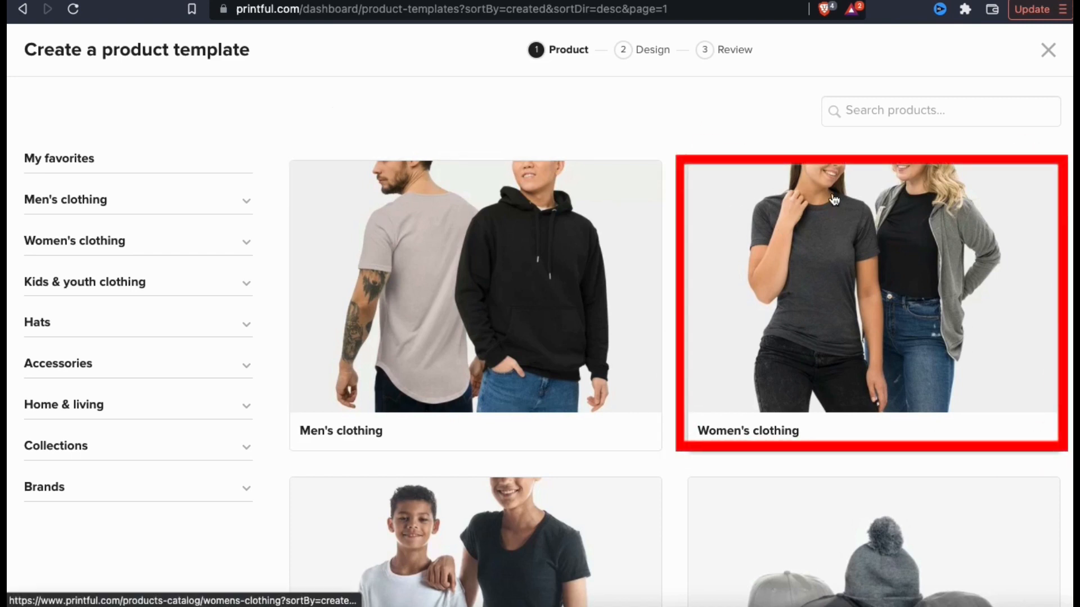
# Step: Open the T-shirts category within Women's clothing
pyautogui.click(865, 317)
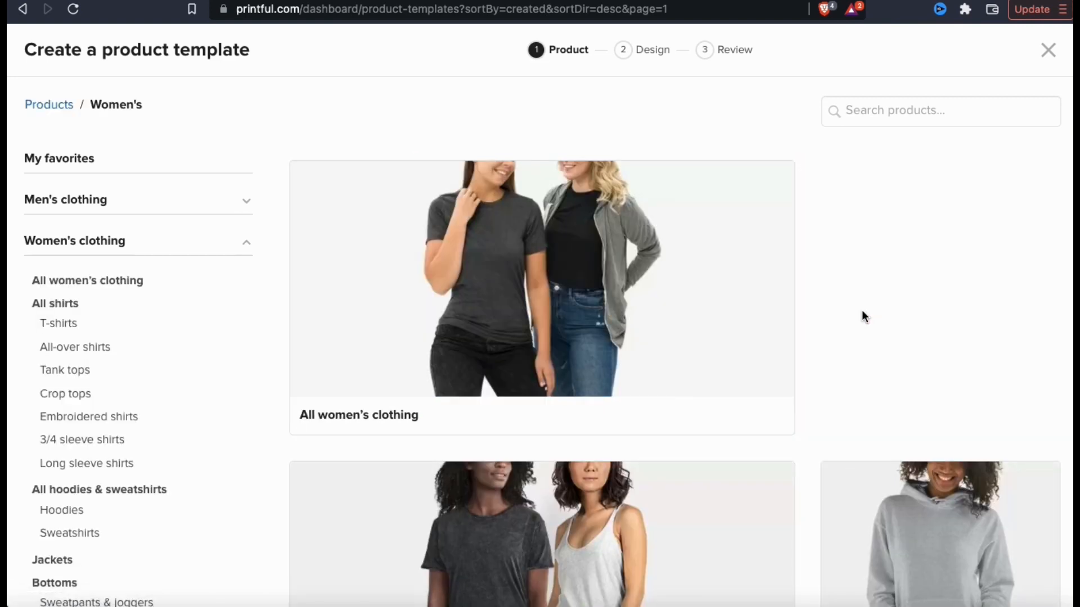
pyautogui.scroll(-3, 865, 317)
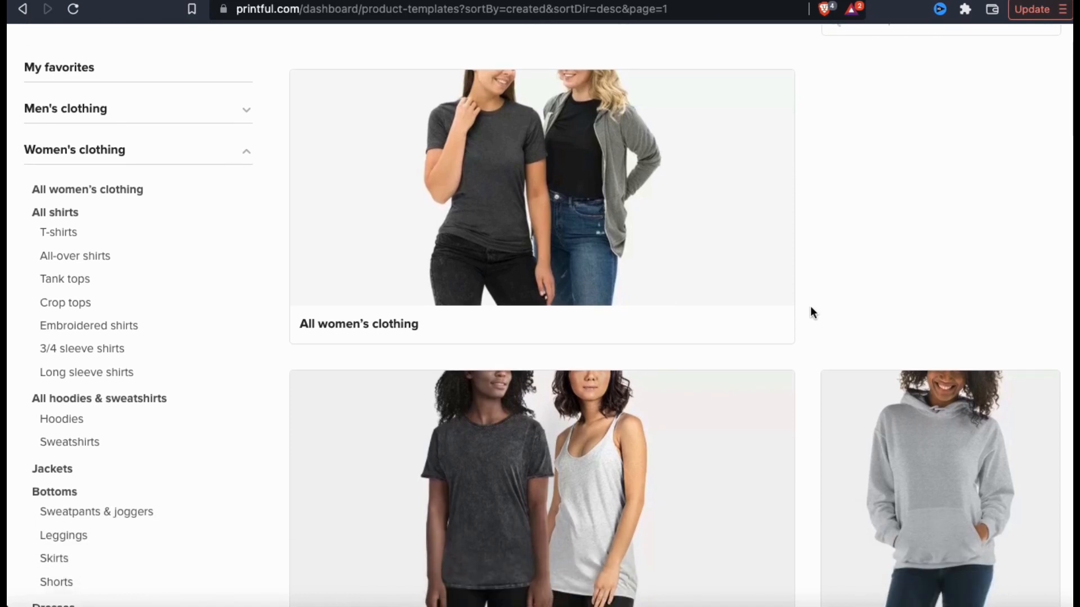
pyautogui.scroll(-5, 815, 313)
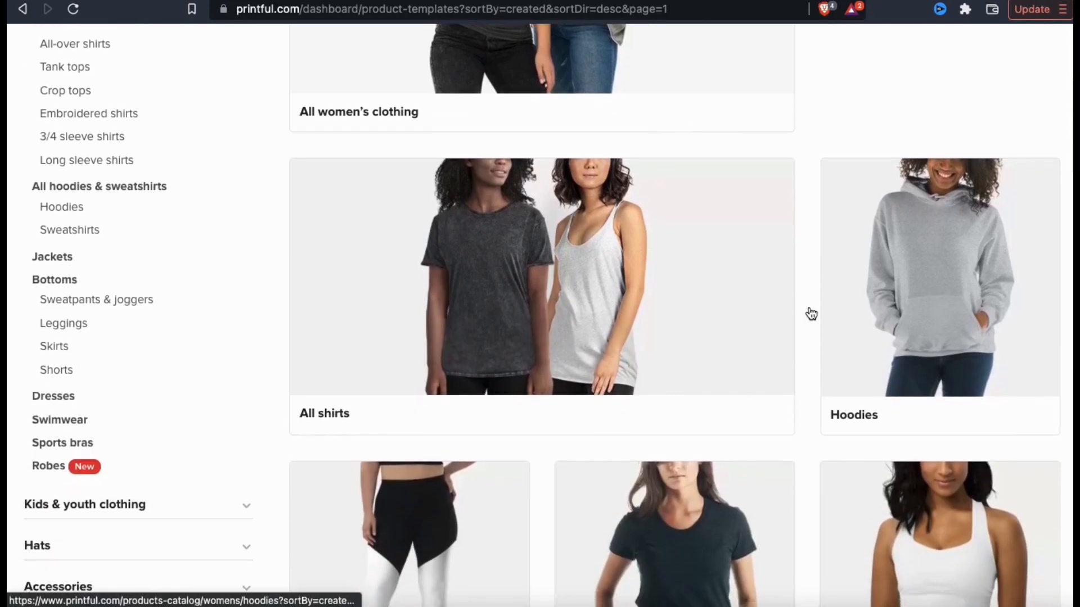
pyautogui.scroll(-3, 811, 314)
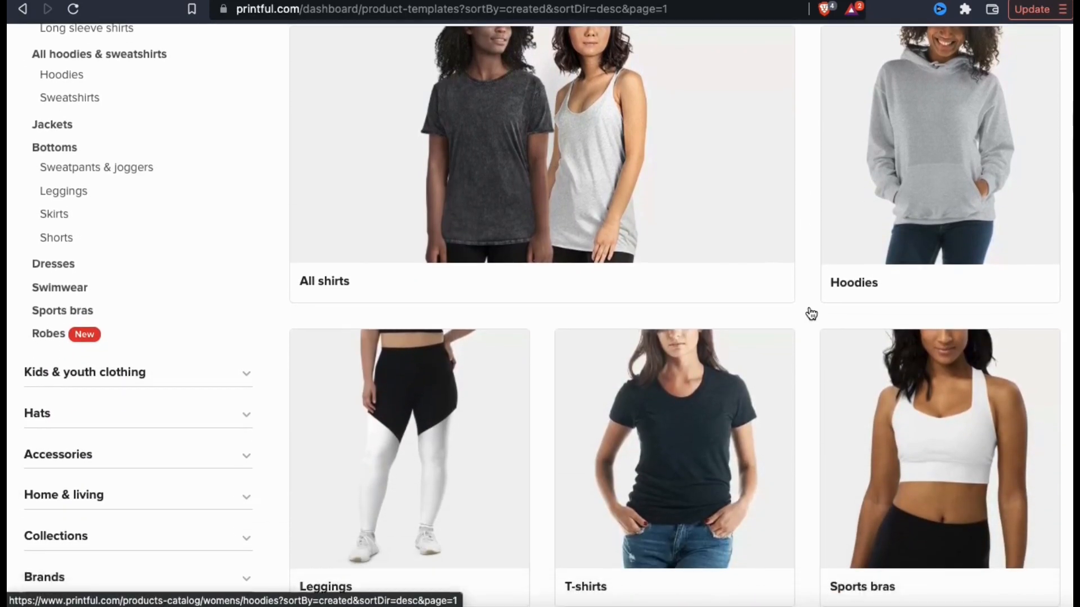
pyautogui.scroll(-5, 811, 313)
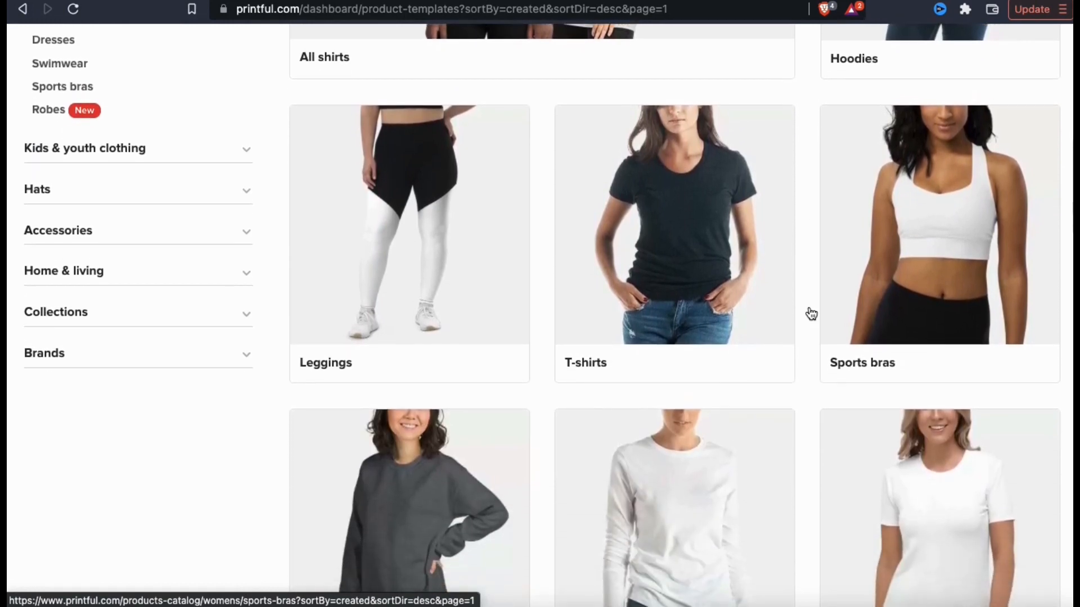
pyautogui.scroll(-2, 811, 314)
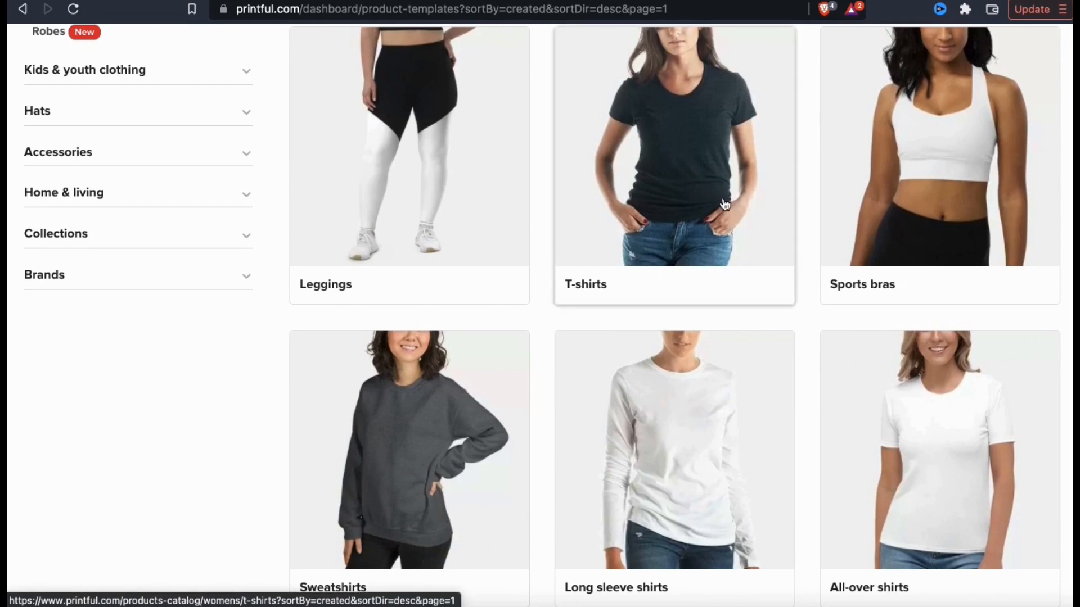
pyautogui.click(659, 267)
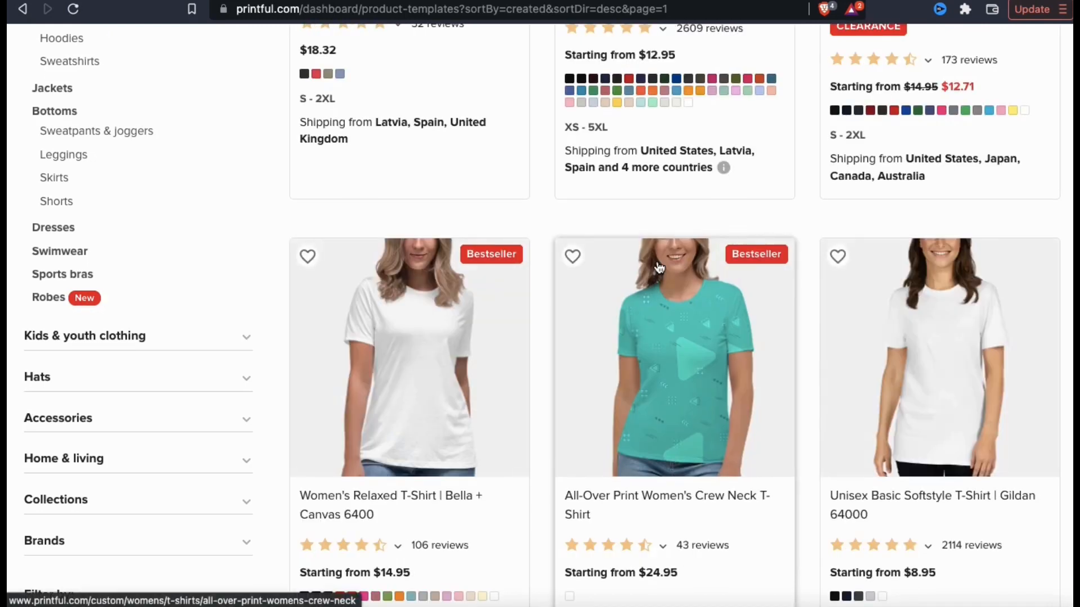
# Step: Choose the Women's Relaxed T-Shirt | Bella + Canvas 6400 as the product for the template
pyautogui.scroll(3, 727, 239)
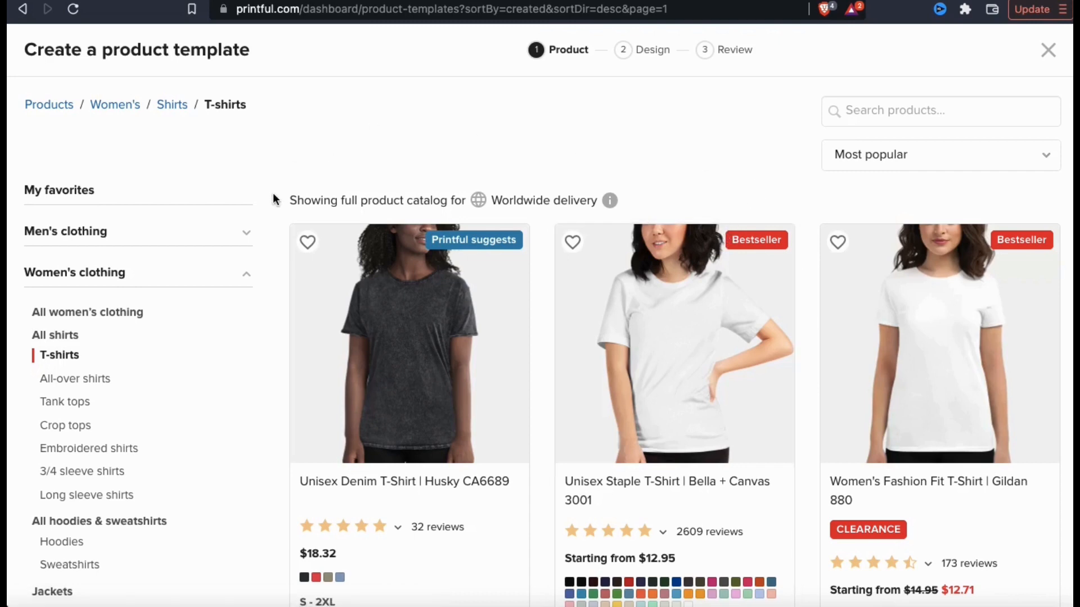
pyautogui.scroll(-7, 273, 200)
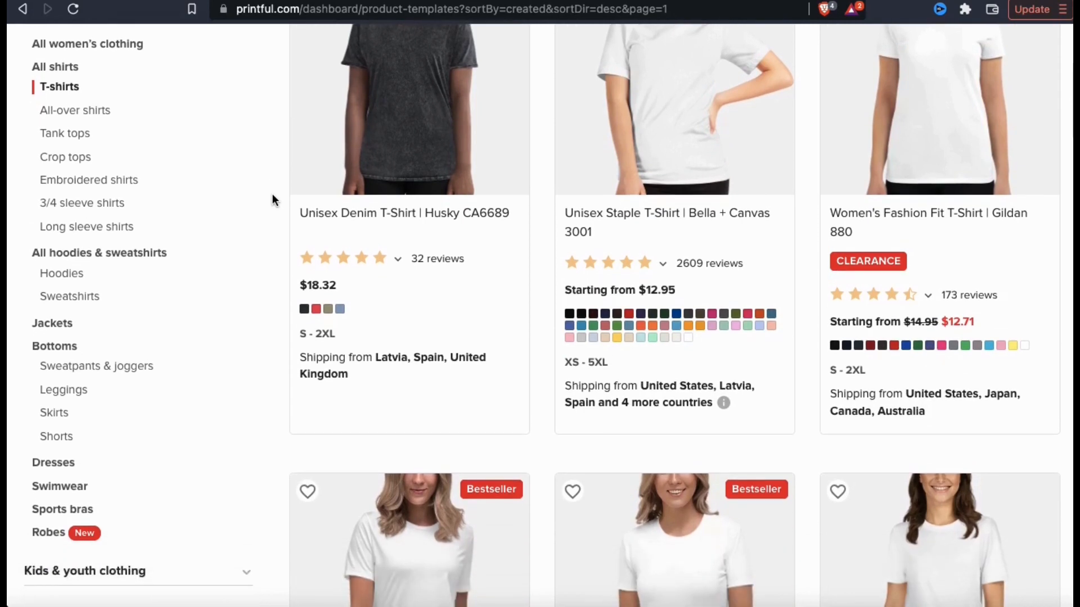
pyautogui.scroll(-6, 273, 197)
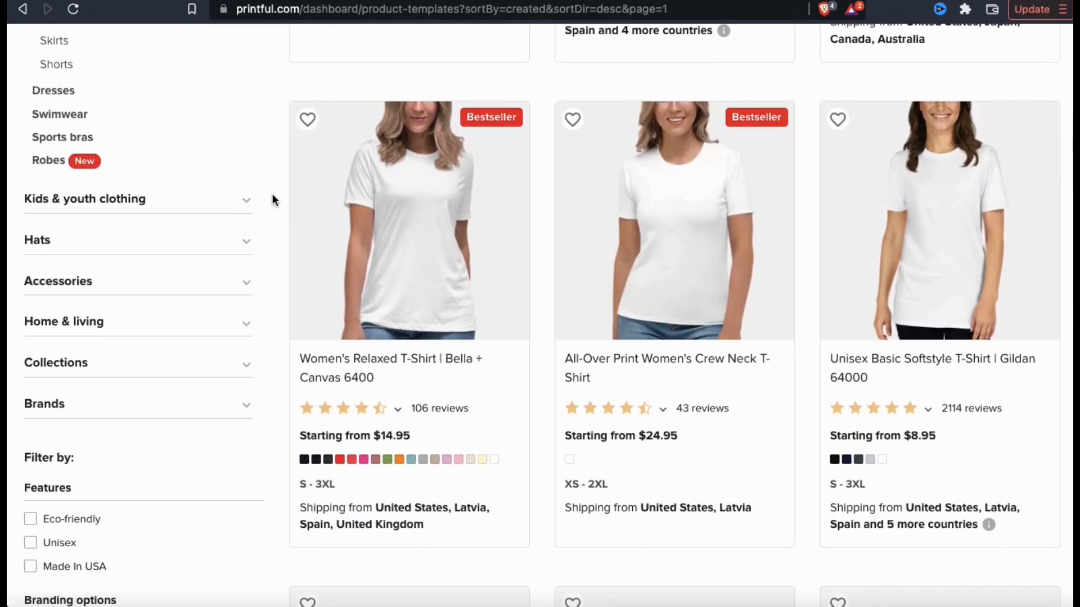
pyautogui.scroll(-6, 272, 196)
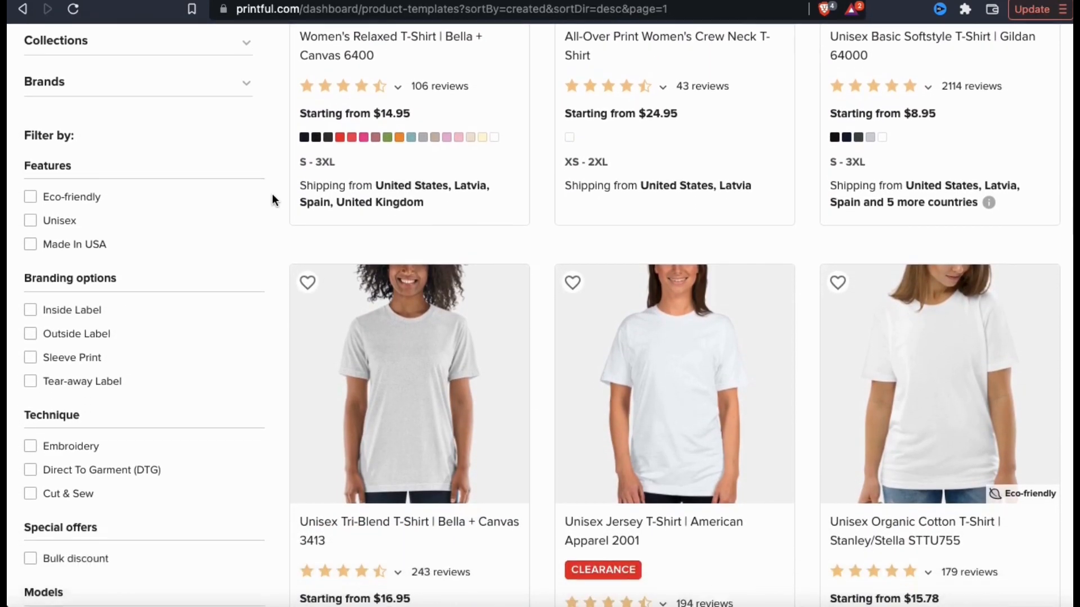
pyautogui.scroll(-10, 273, 199)
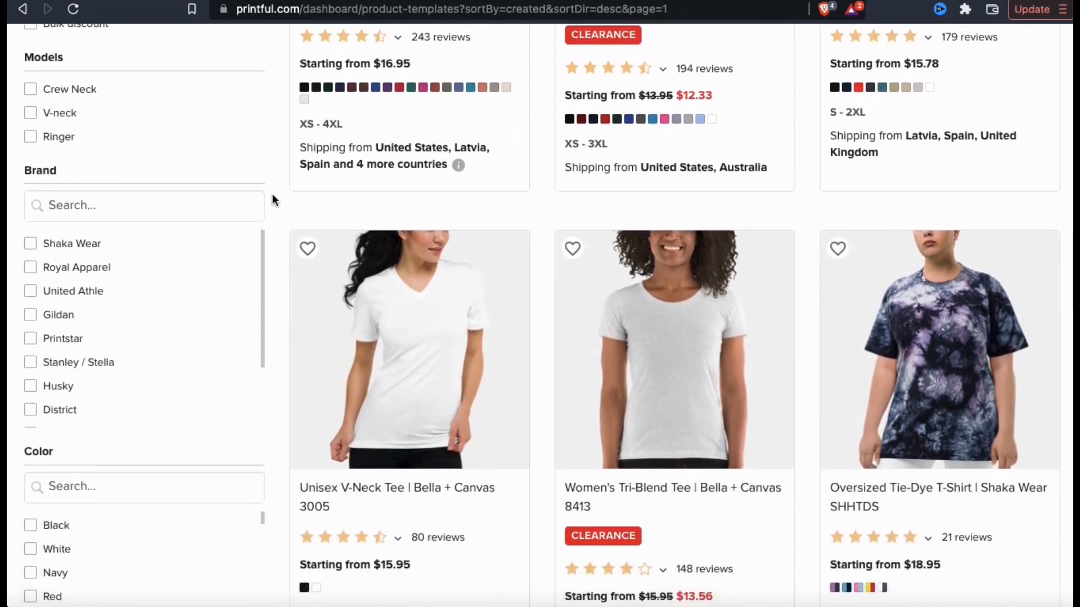
pyautogui.scroll(-13, 273, 200)
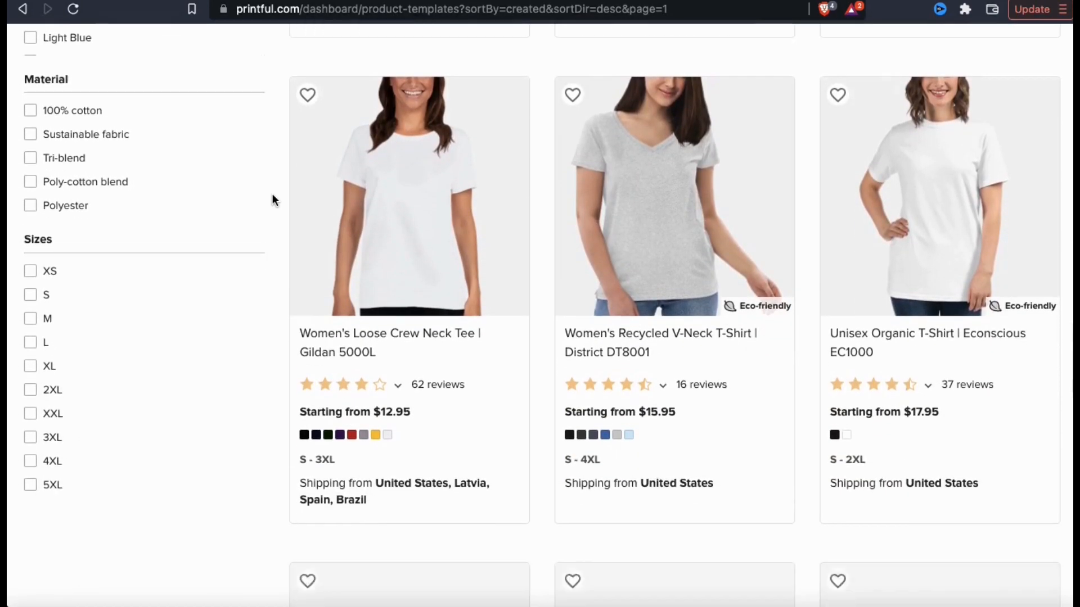
pyautogui.scroll(-4, 272, 199)
pyautogui.scroll(20, 273, 200)
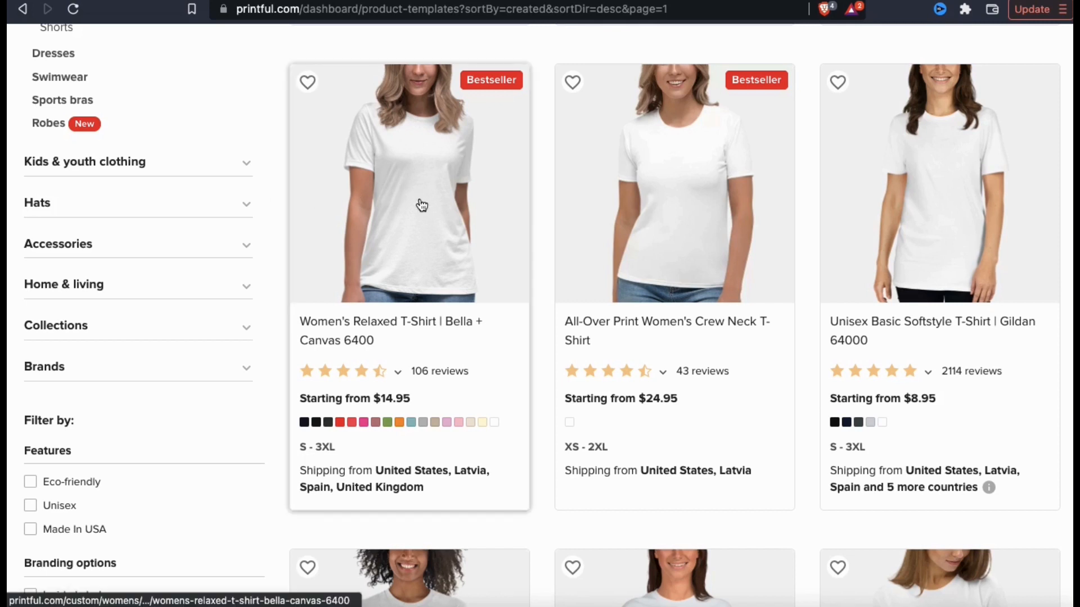
pyautogui.click(441, 215)
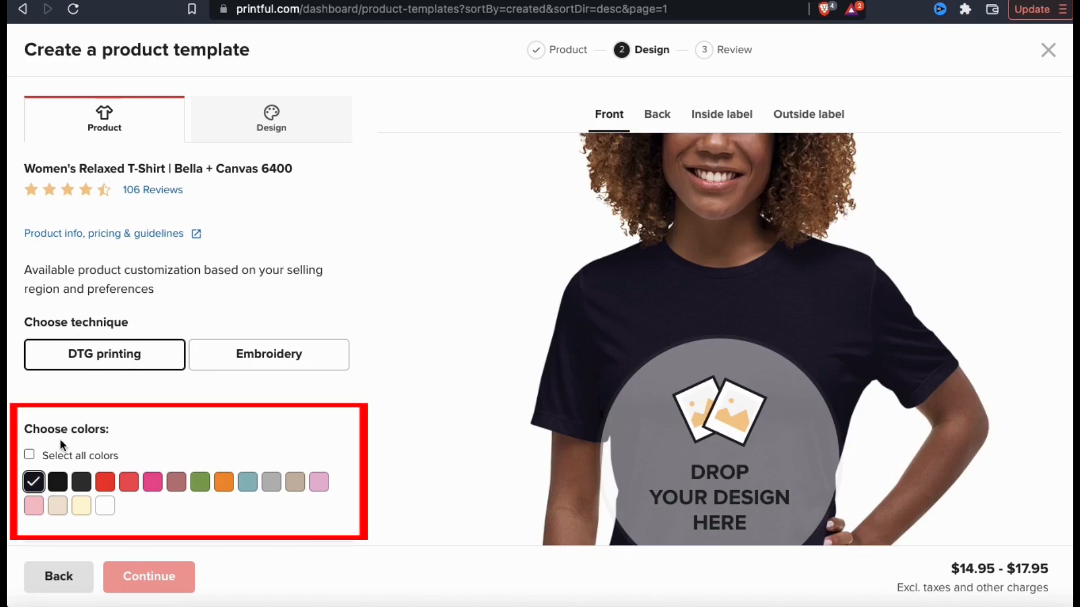
# Step: Add the black, Berry, teal-blue, light red and white shirt colors to the preselected one, leaving green unselected
pyautogui.click(58, 484)
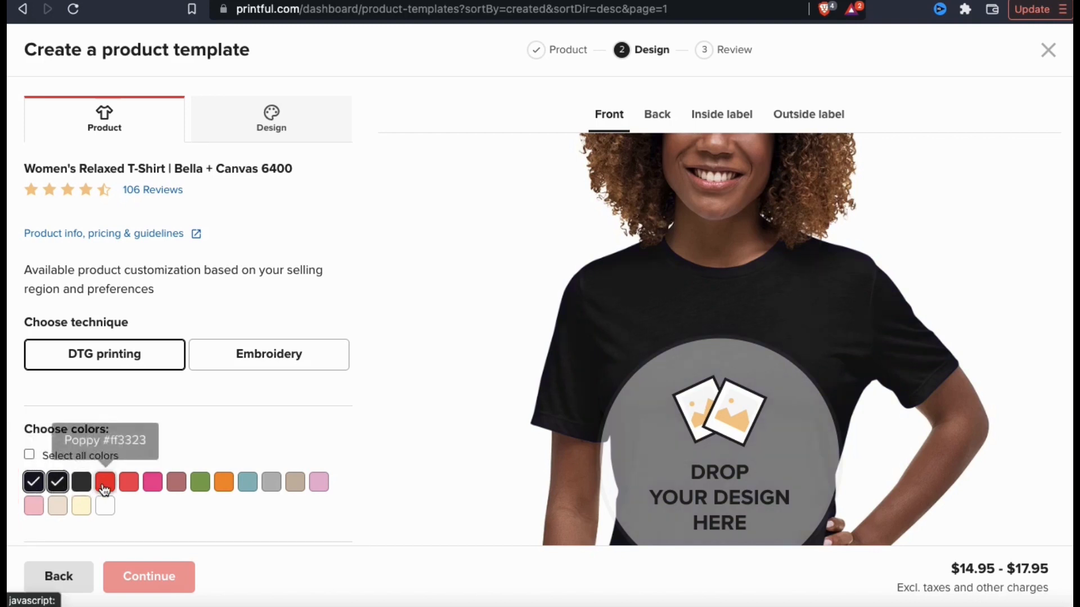
pyautogui.click(153, 485)
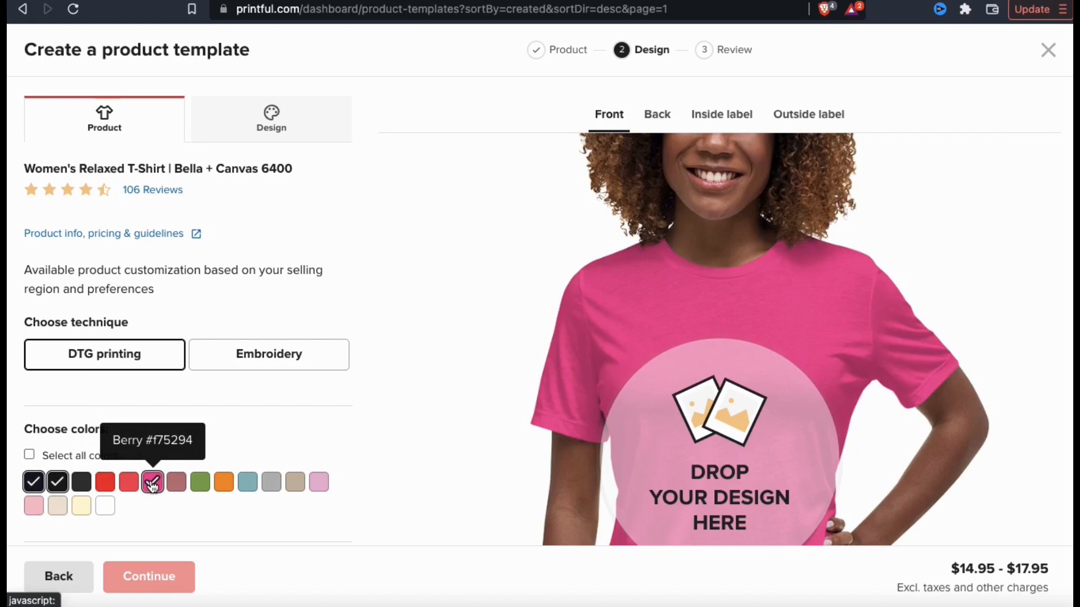
pyautogui.click(205, 487)
pyautogui.click(256, 487)
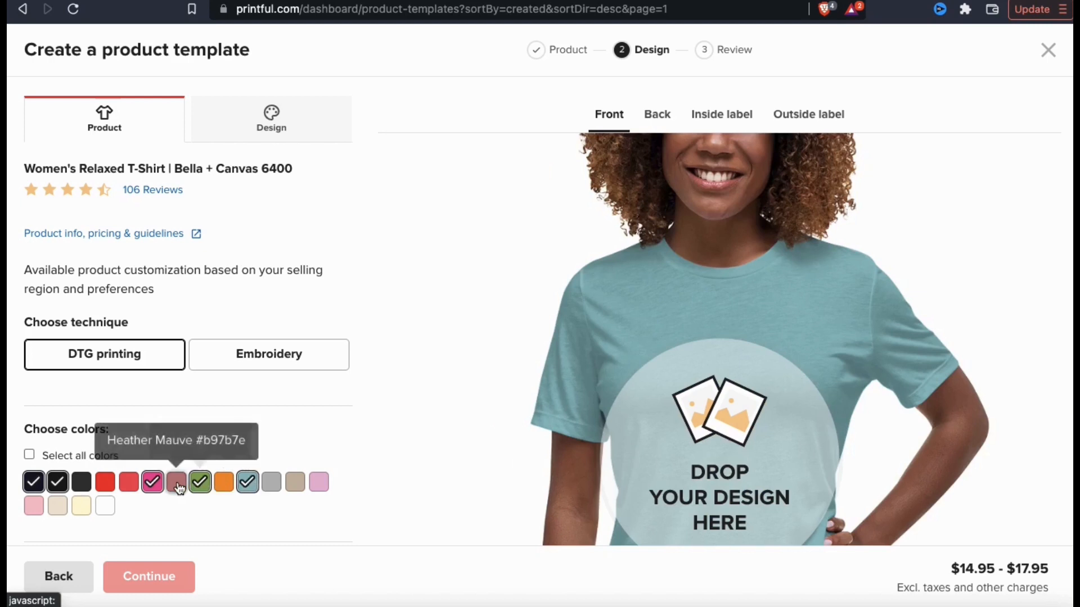
pyautogui.click(201, 485)
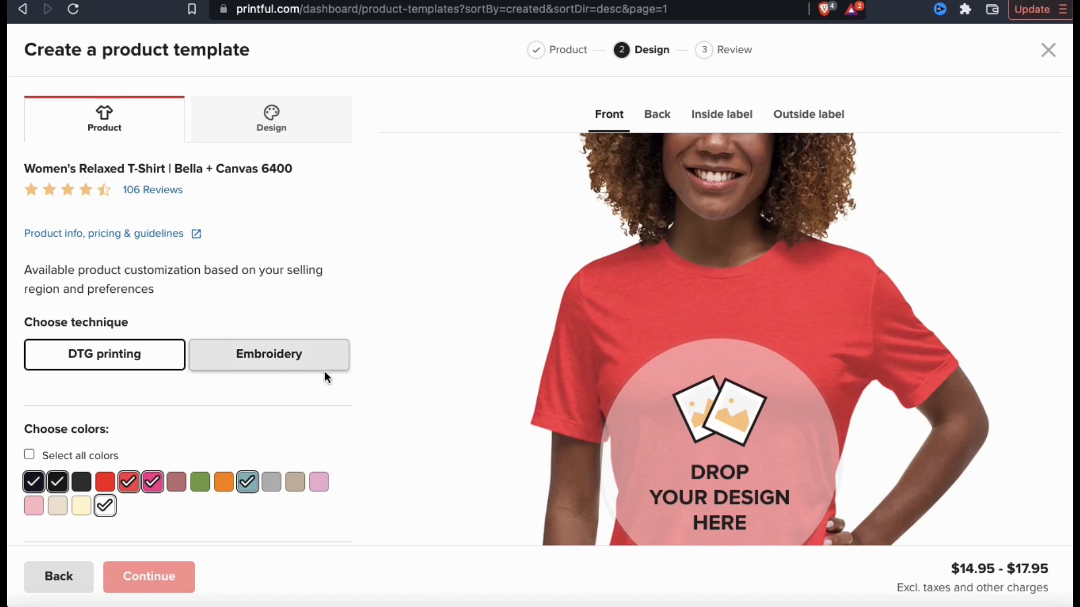
# Step: Set the shirt's technique to Embroidery and switch the design placement to Center chest
pyautogui.click(267, 369)
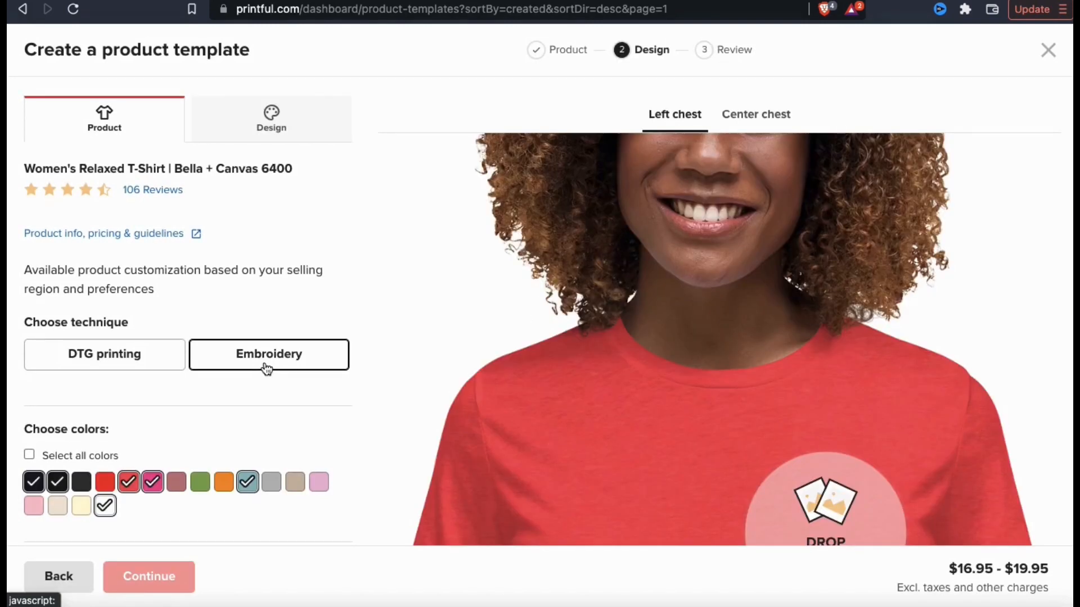
pyautogui.scroll(-2, 518, 344)
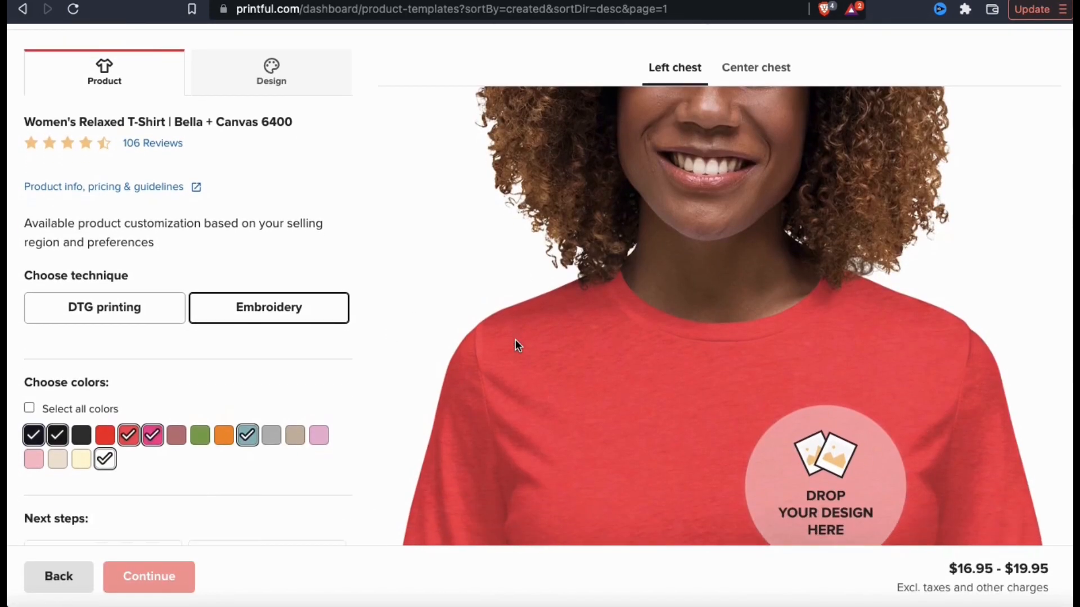
pyautogui.scroll(-2, 515, 340)
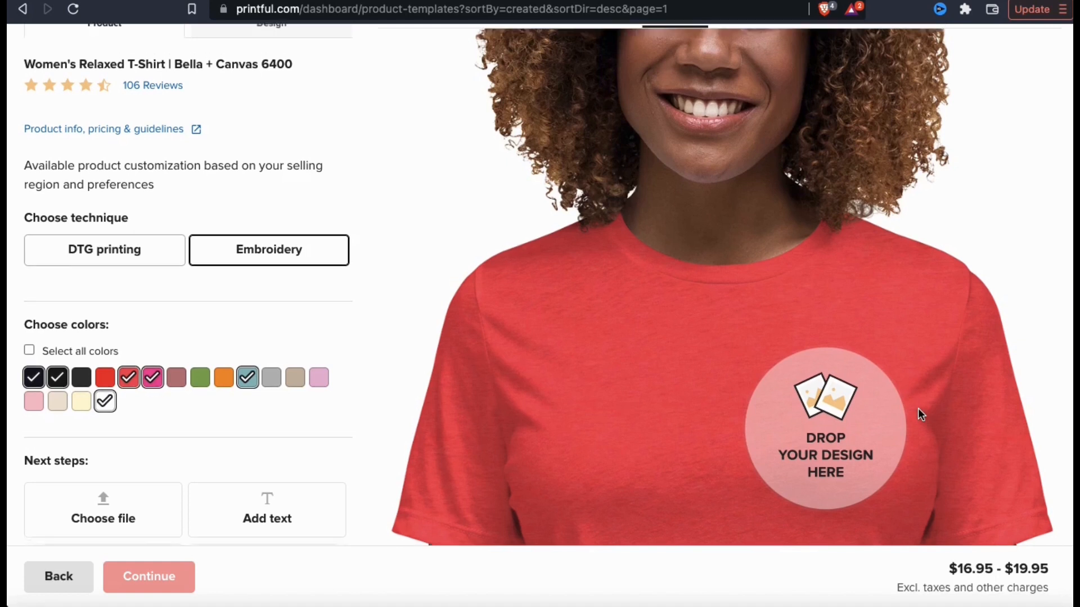
pyautogui.scroll(2, 920, 415)
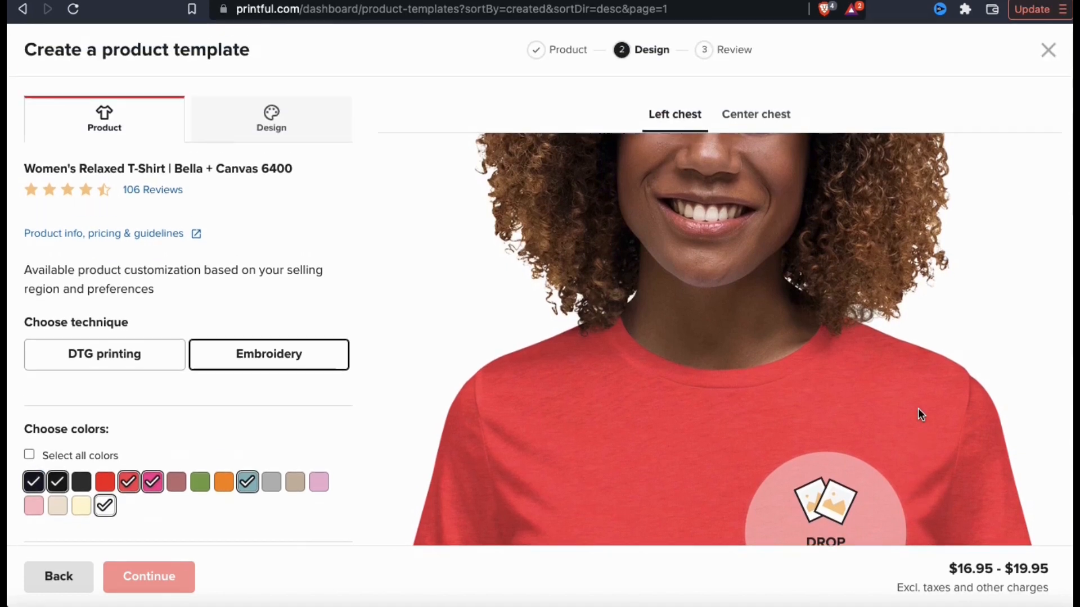
pyautogui.click(775, 128)
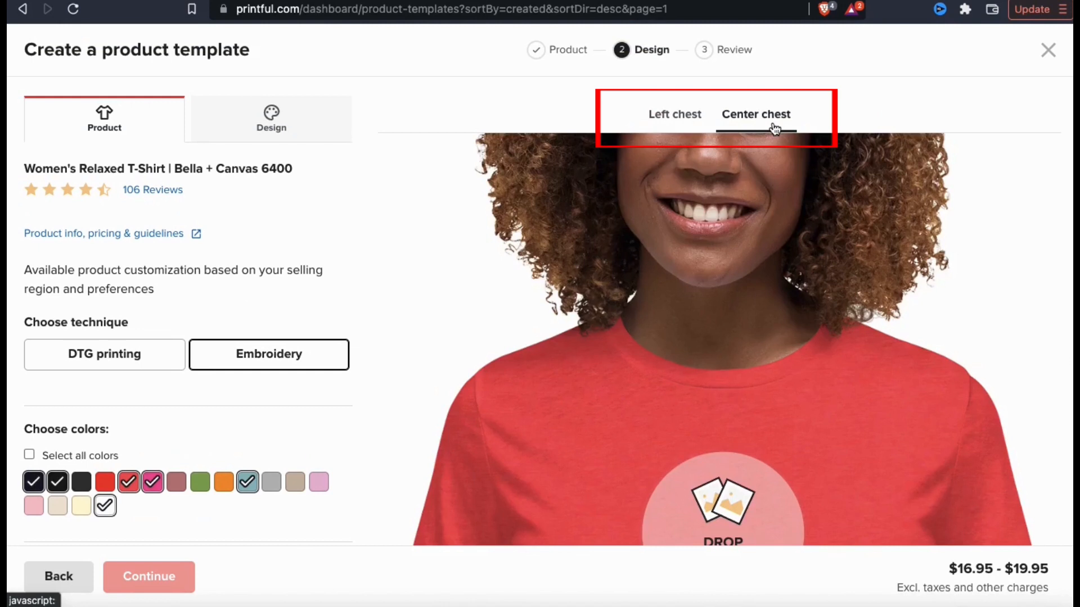
pyautogui.scroll(-3, 941, 319)
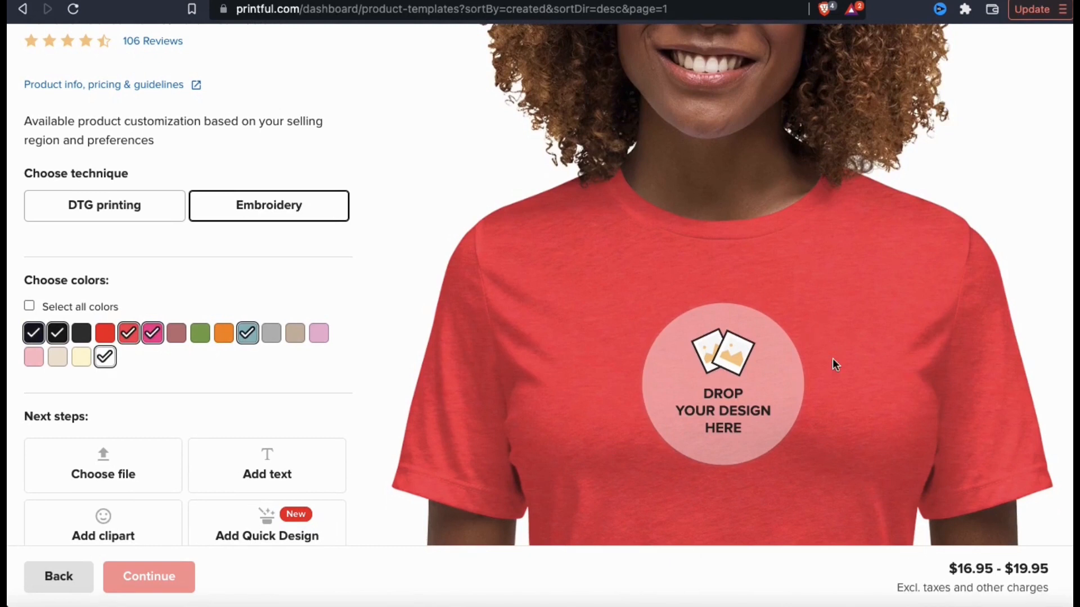
# Step: Switch the embroidery placement on the shirt to Left chest
pyautogui.scroll(3, 832, 358)
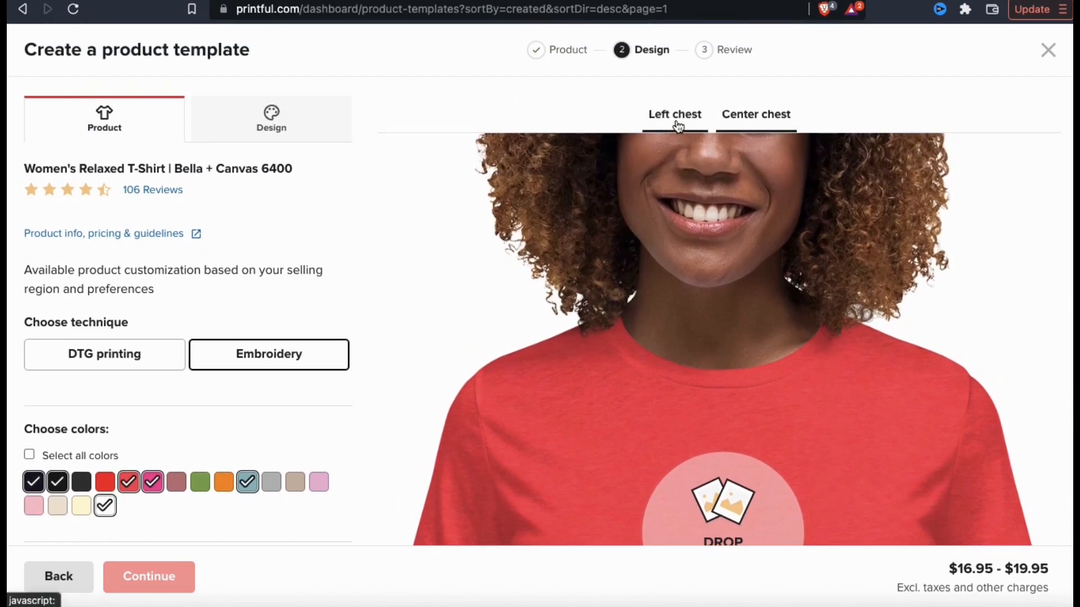
pyautogui.click(678, 126)
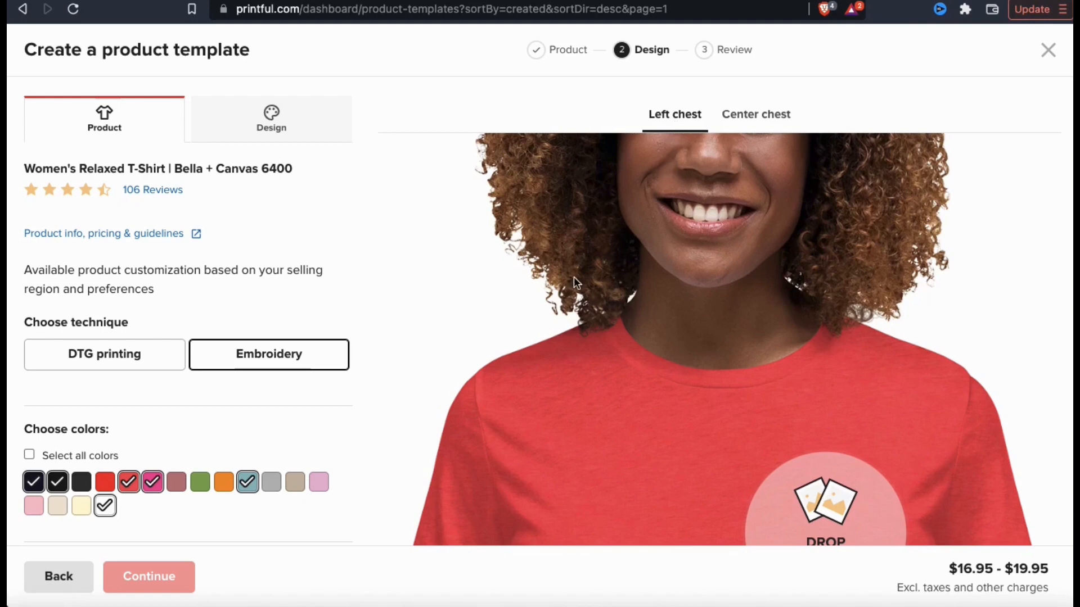
pyautogui.scroll(-2, 514, 411)
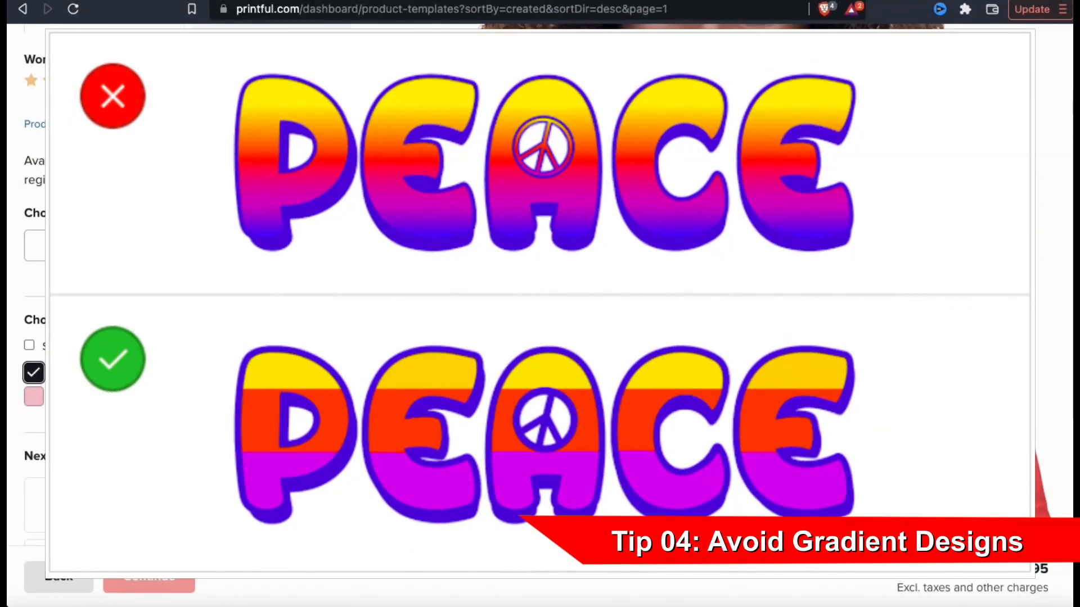
pyautogui.scroll(1, 540, 304)
pyautogui.scroll(-1, 540, 304)
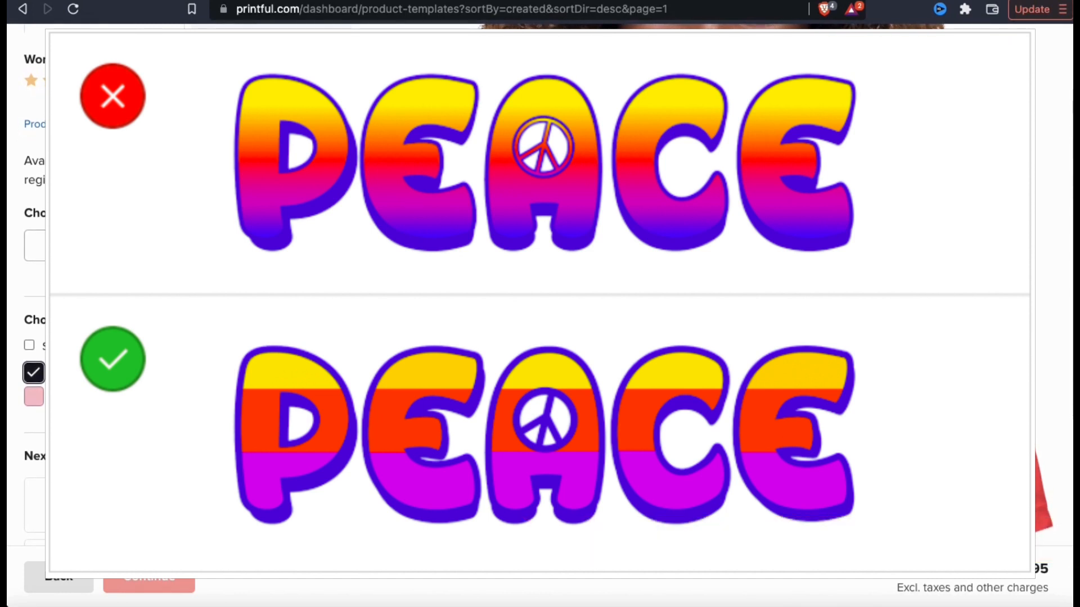
pyautogui.scroll(1, 539, 304)
pyautogui.scroll(1, 540, 303)
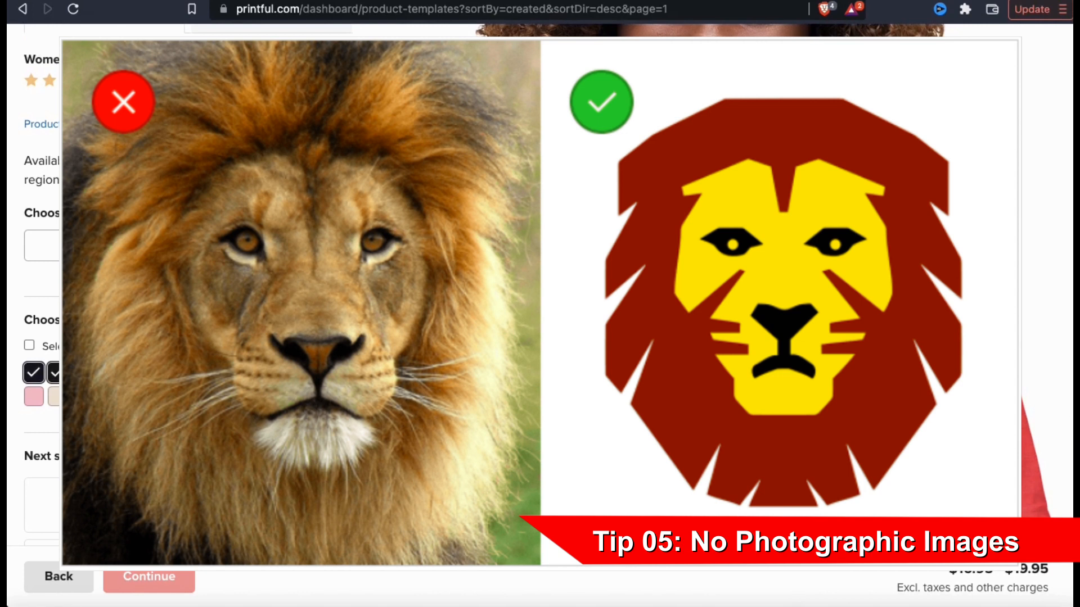
pyautogui.scroll(-1, 540, 304)
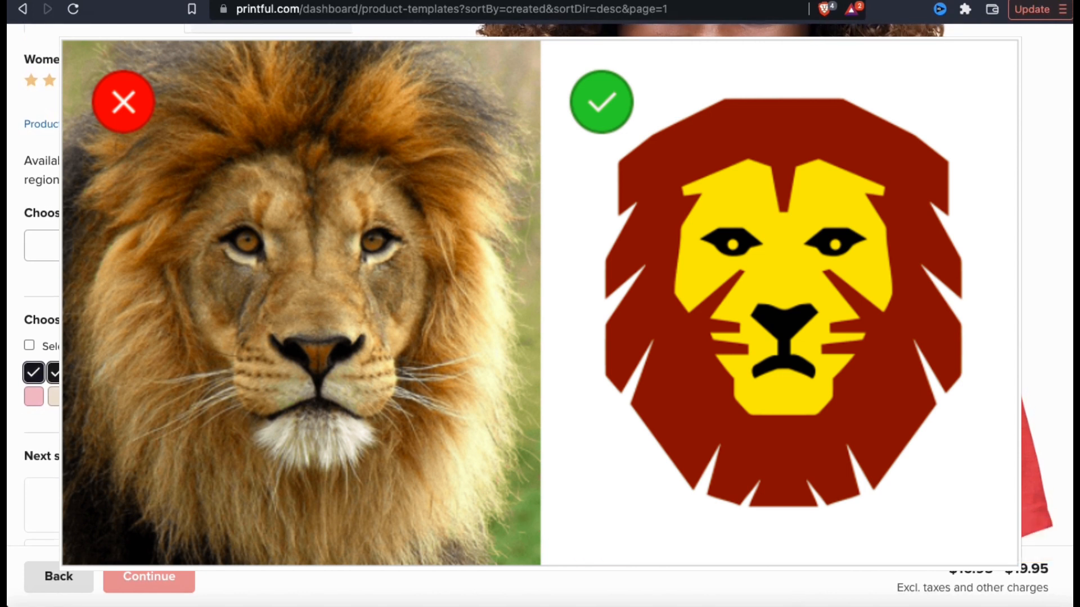
pyautogui.scroll(1, 540, 303)
pyautogui.scroll(-1, 540, 304)
pyautogui.scroll(1, 539, 304)
pyautogui.scroll(-1, 540, 304)
pyautogui.scroll(1, 540, 304)
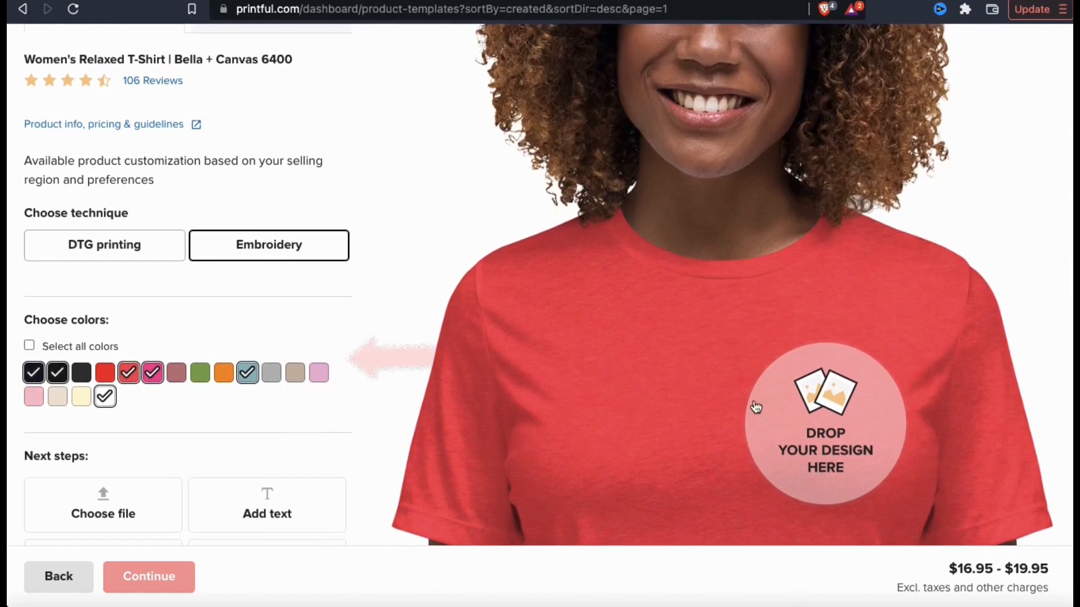
# Step: Upload Im A Creator.png from the Downloads folder and apply it as the left chest design
pyautogui.click(814, 444)
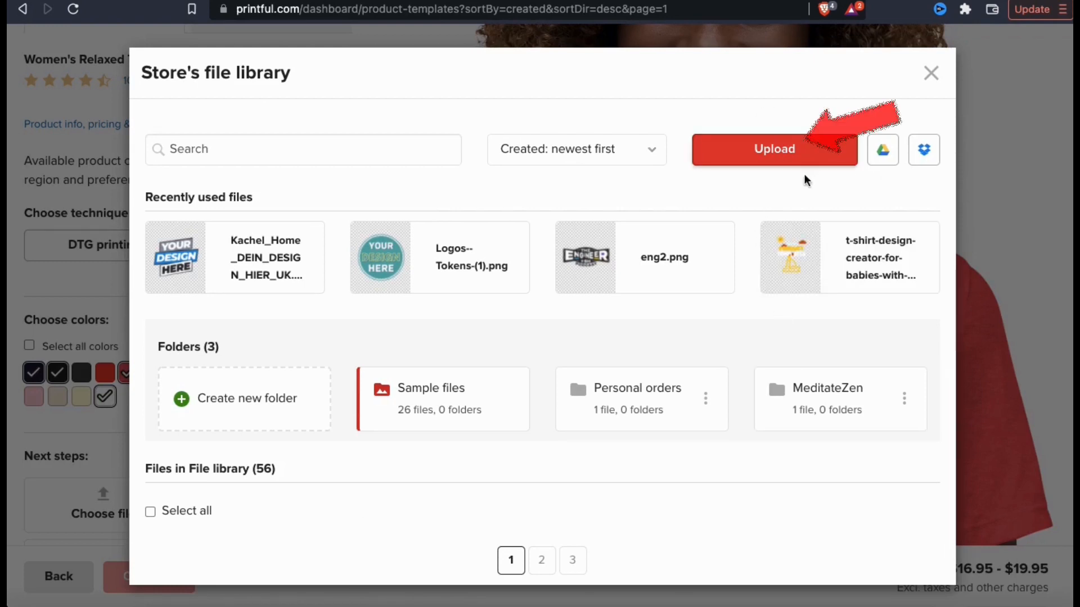
pyautogui.click(776, 163)
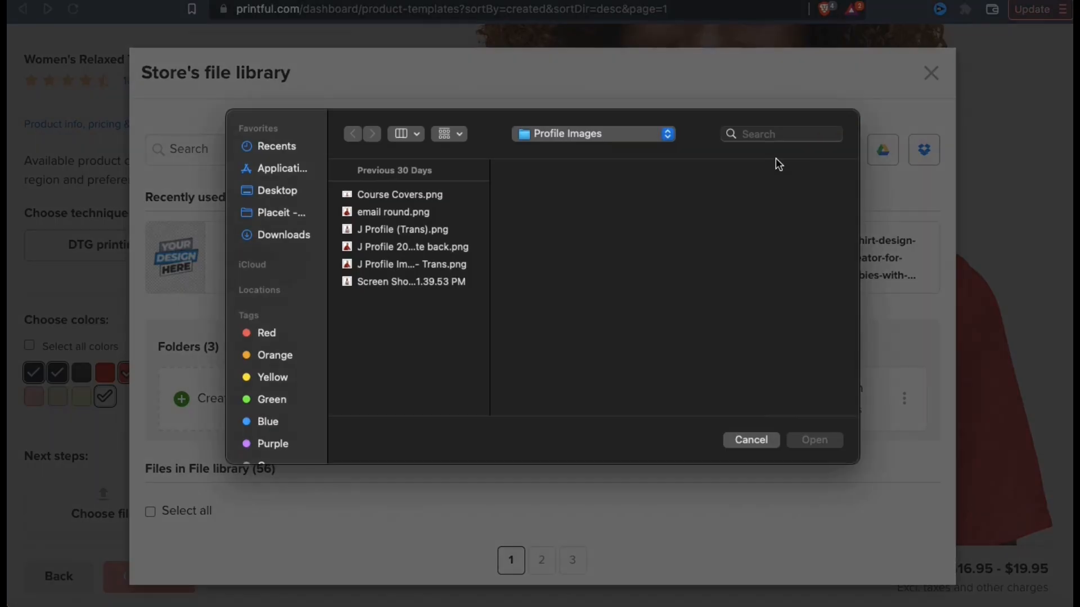
pyautogui.click(279, 235)
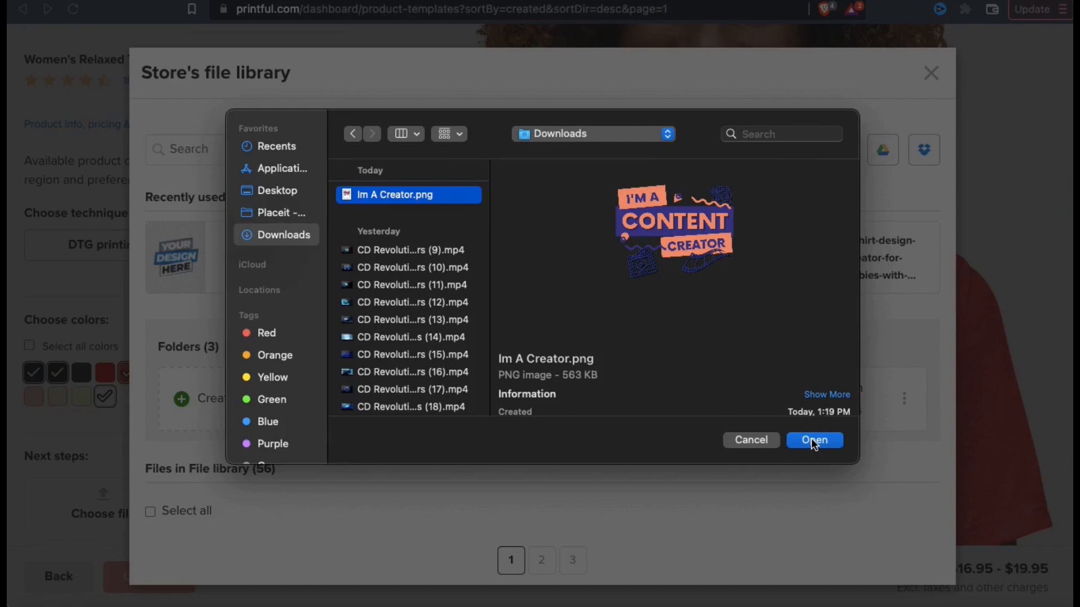
pyautogui.click(814, 441)
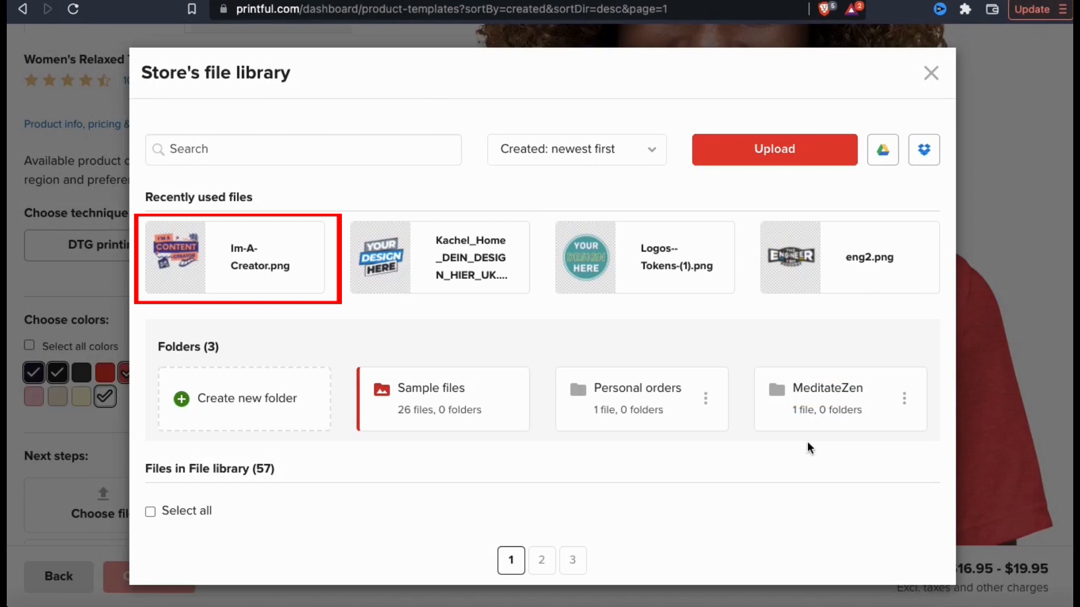
pyautogui.moveTo(282, 283)
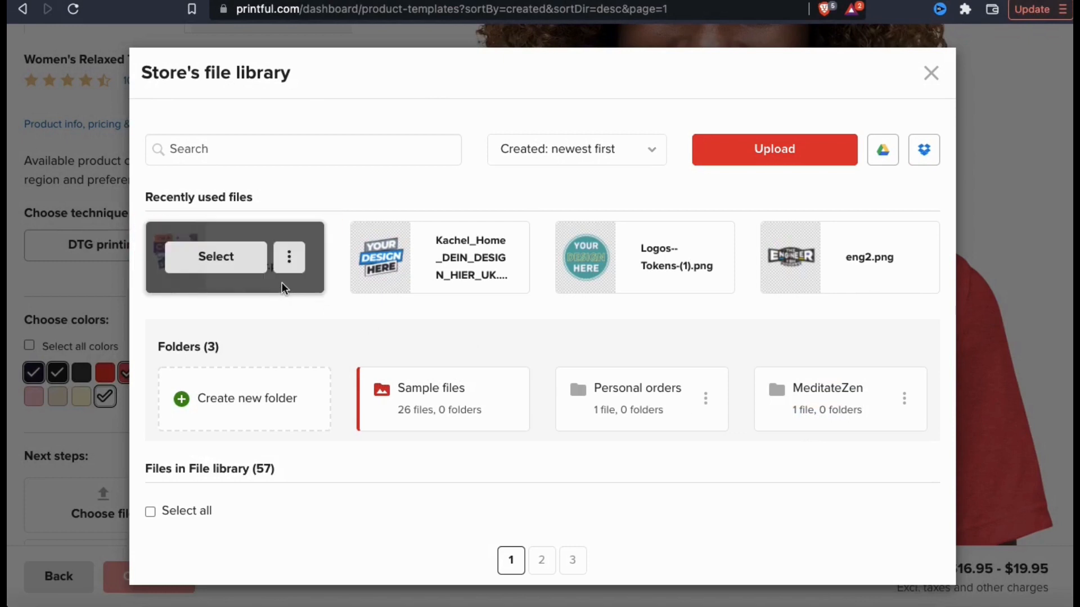
pyautogui.click(214, 262)
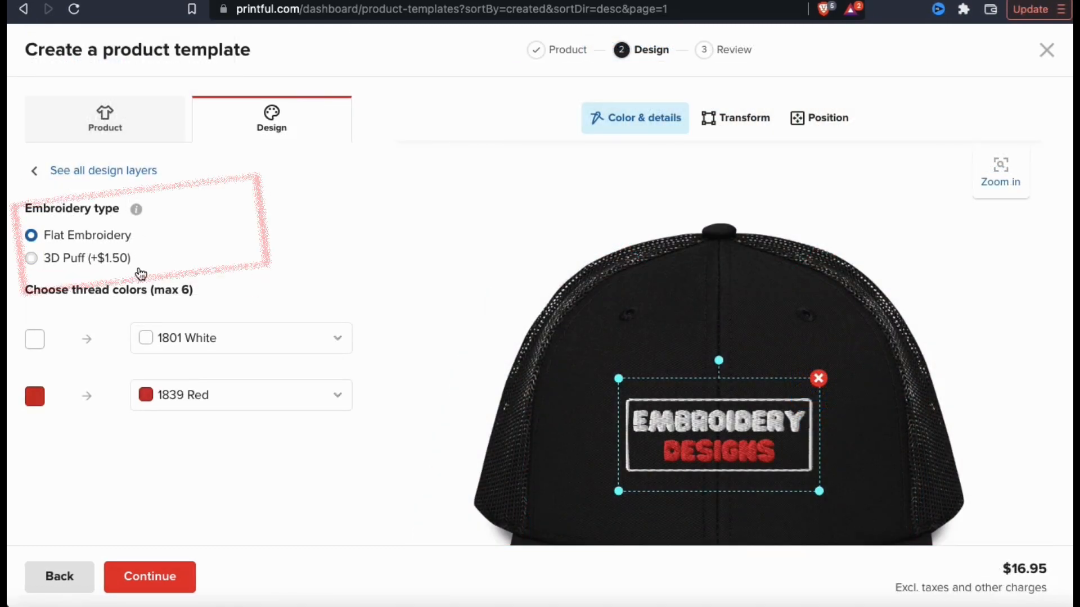
# Step: Choose 3D Puff as the embroidery type for the cap's design
pyautogui.click(32, 260)
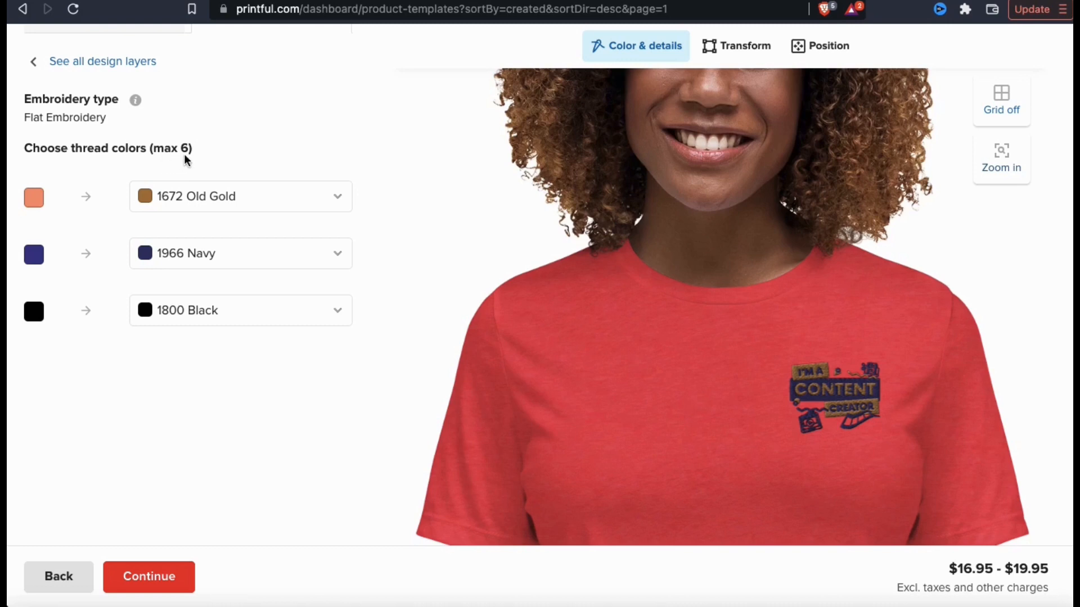
# Step: Change the thread color for the design's orange parts to 1951 Gold
pyautogui.scroll(1, 278, 161)
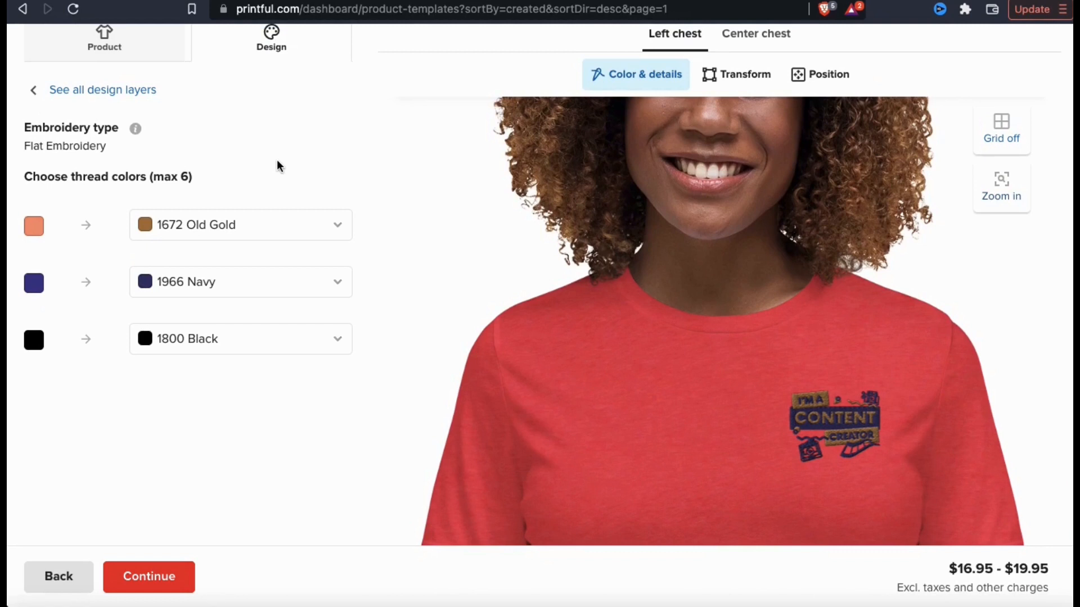
pyautogui.click(341, 231)
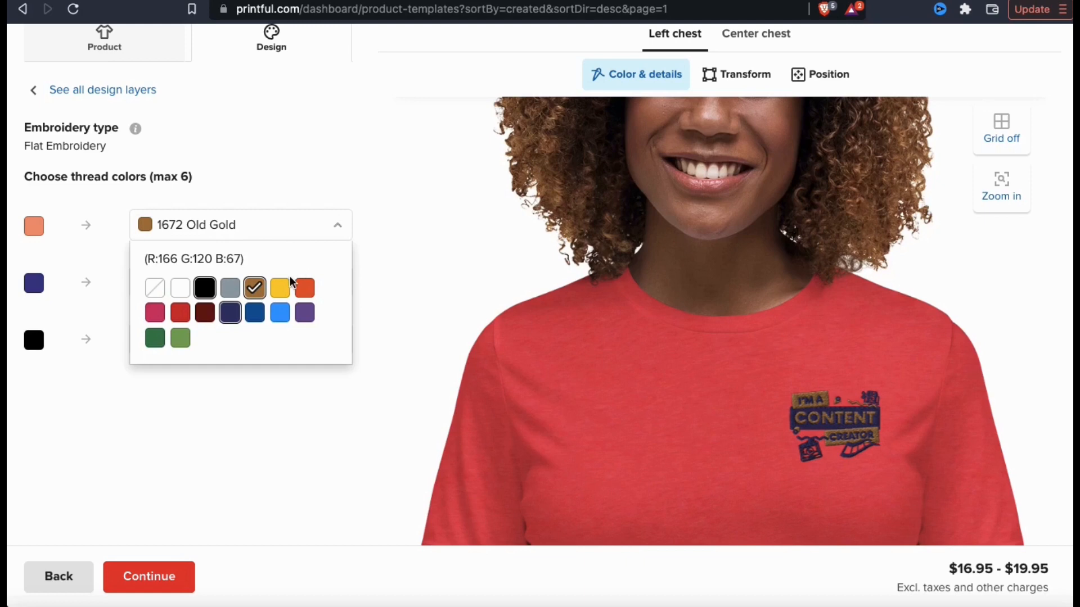
pyautogui.click(287, 294)
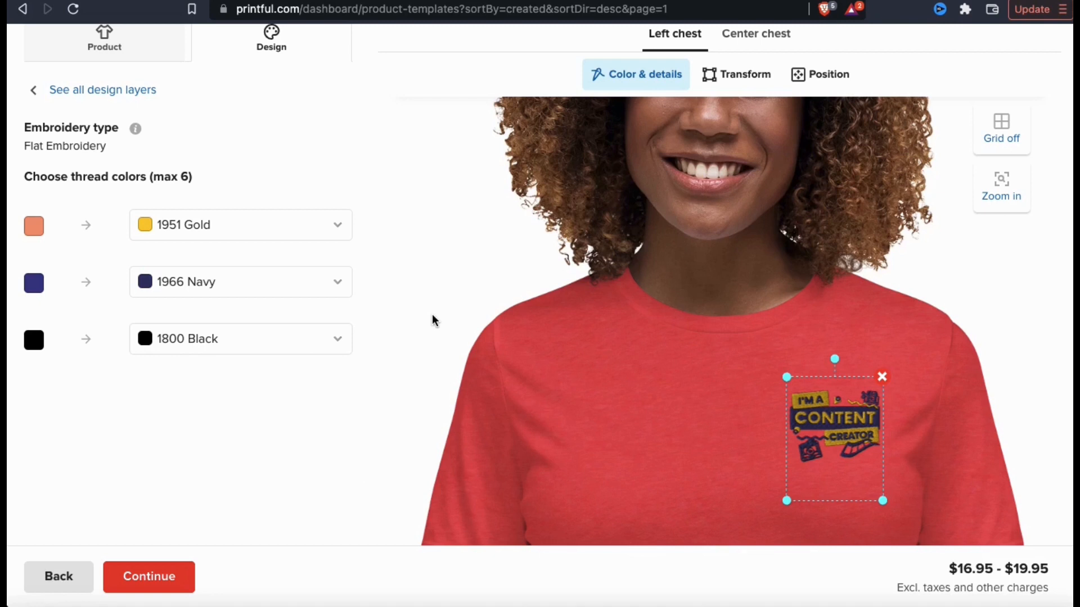
# Step: Try the horizontal flip on the left chest design and enlarge it to 3.89 wide by 5.00 high
pyautogui.click(747, 91)
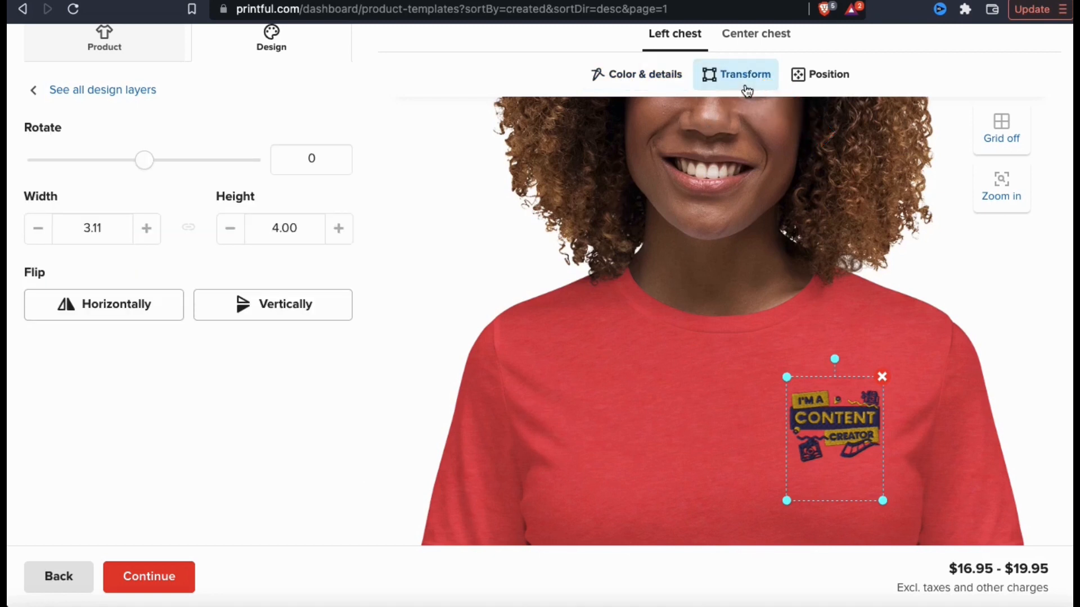
pyautogui.click(167, 311)
pyautogui.click(166, 311)
pyautogui.moveTo(145, 161)
pyautogui.mouseDown()
pyautogui.moveTo(171, 169)
pyautogui.moveTo(145, 164)
pyautogui.mouseUp()
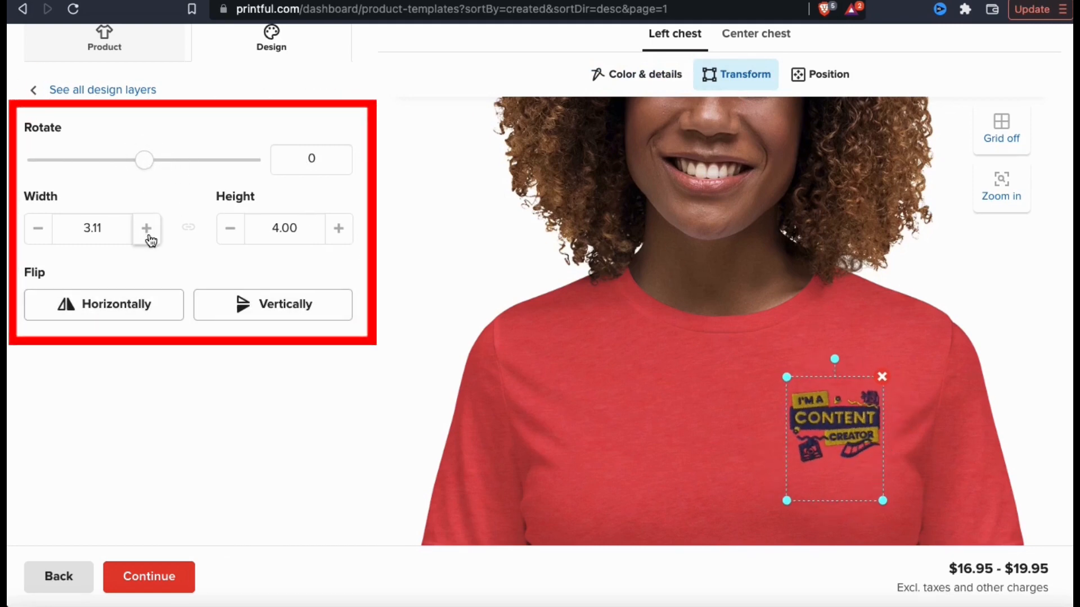
pyautogui.click(148, 237)
pyautogui.click(148, 236)
pyautogui.click(148, 235)
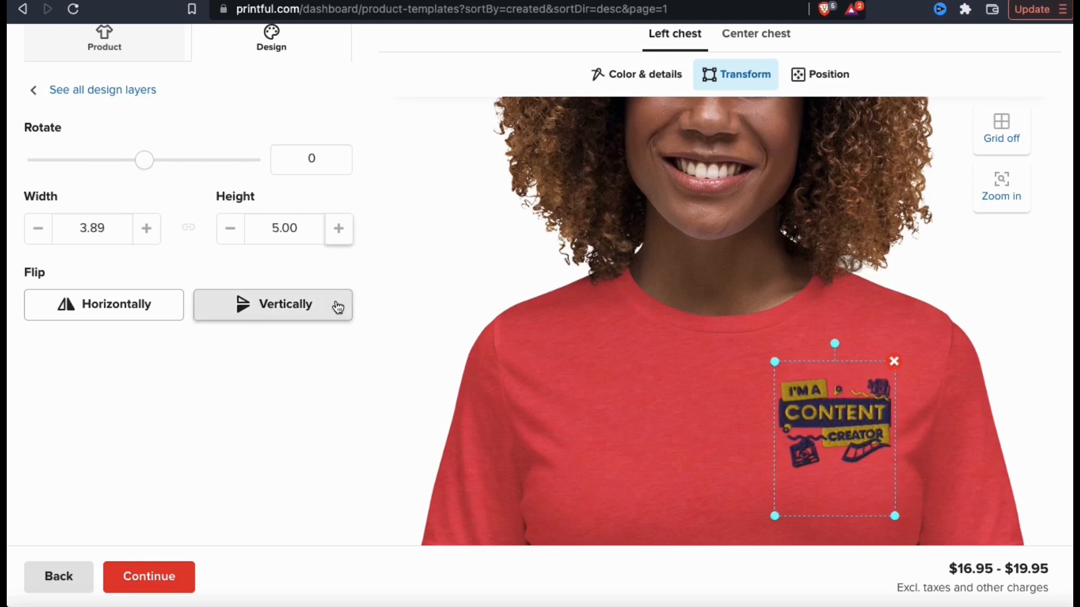
# Step: Try flipping the design vertically and horizontally, restoring its orientation each time, and deselect it
pyautogui.click(338, 306)
pyautogui.click(338, 306)
pyautogui.click(147, 316)
pyautogui.click(149, 322)
pyautogui.click(404, 286)
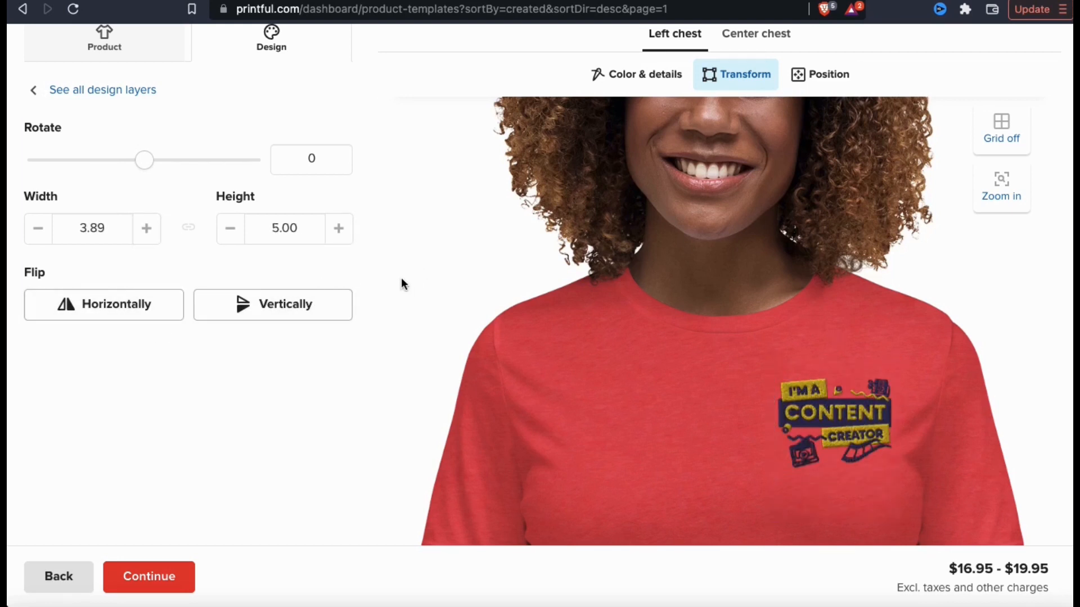
# Step: Try the left and bottom alignments, and align the design to the right and top of its print area
pyautogui.click(816, 77)
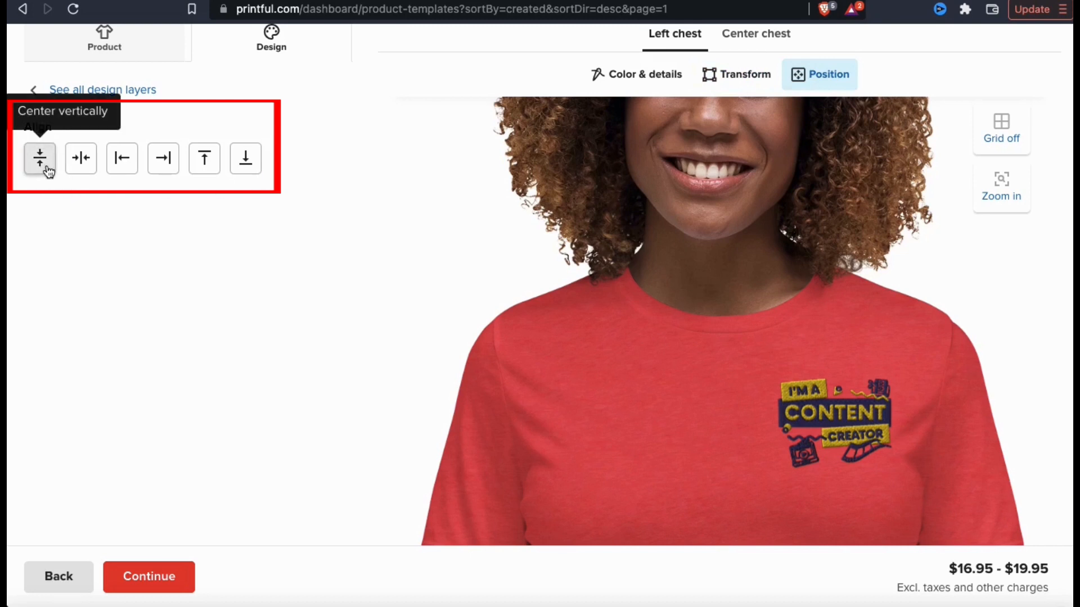
pyautogui.click(118, 160)
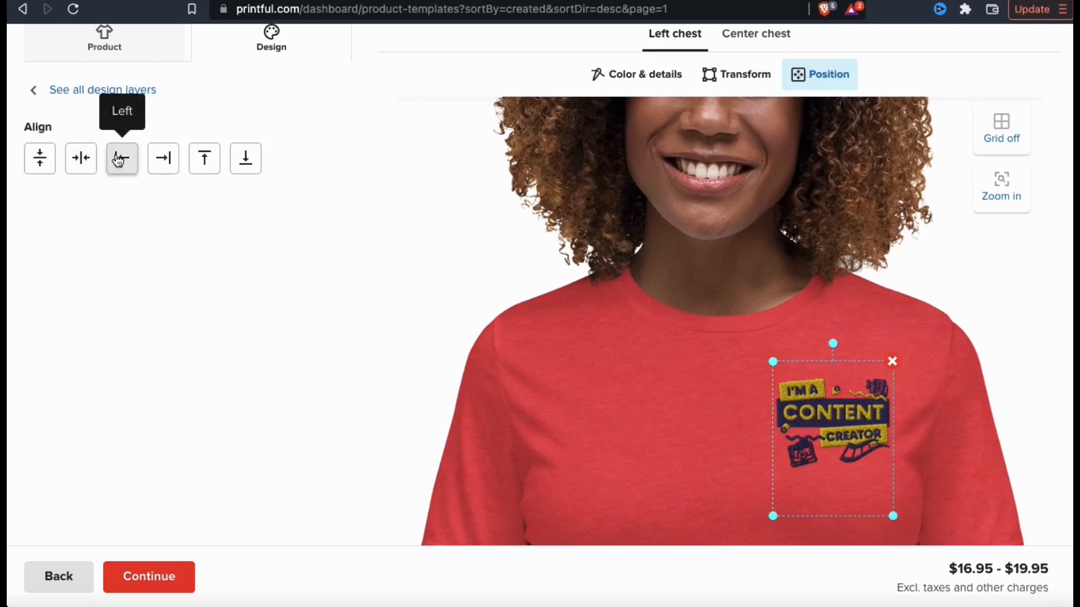
pyautogui.click(163, 160)
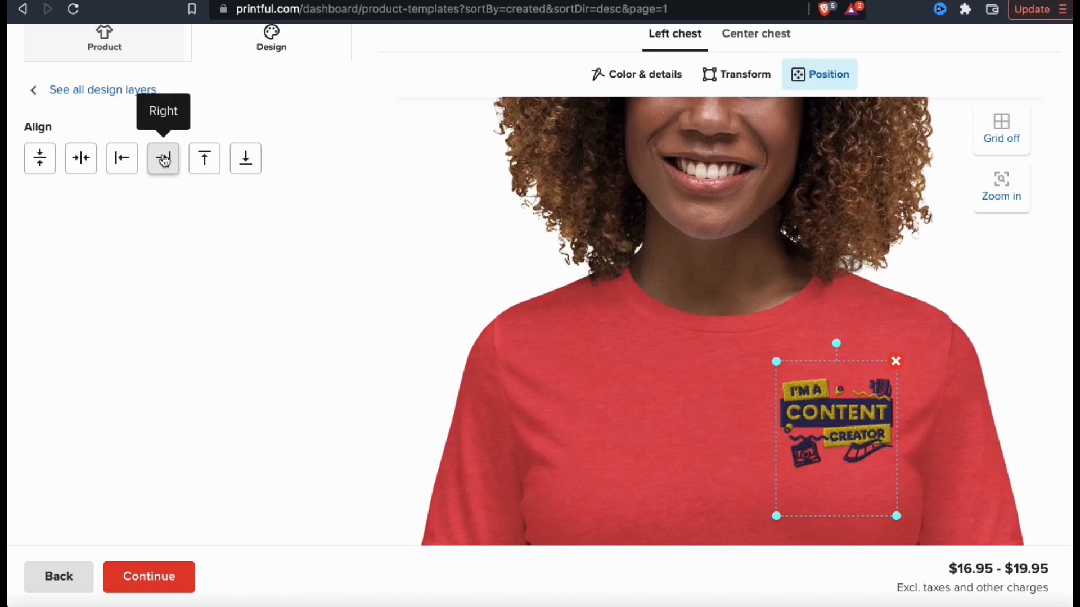
pyautogui.click(202, 163)
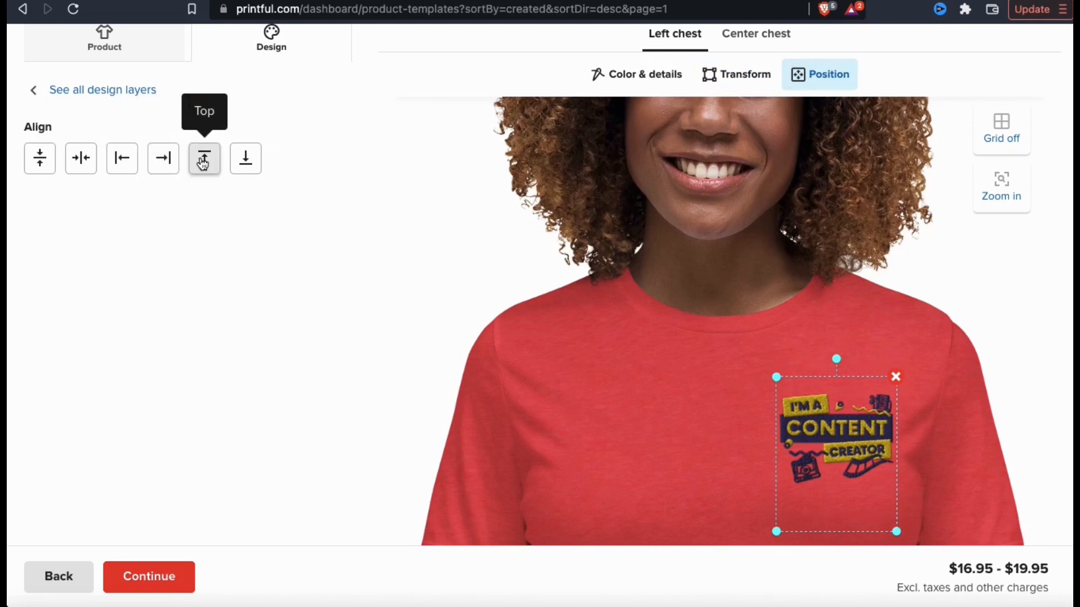
pyautogui.click(256, 162)
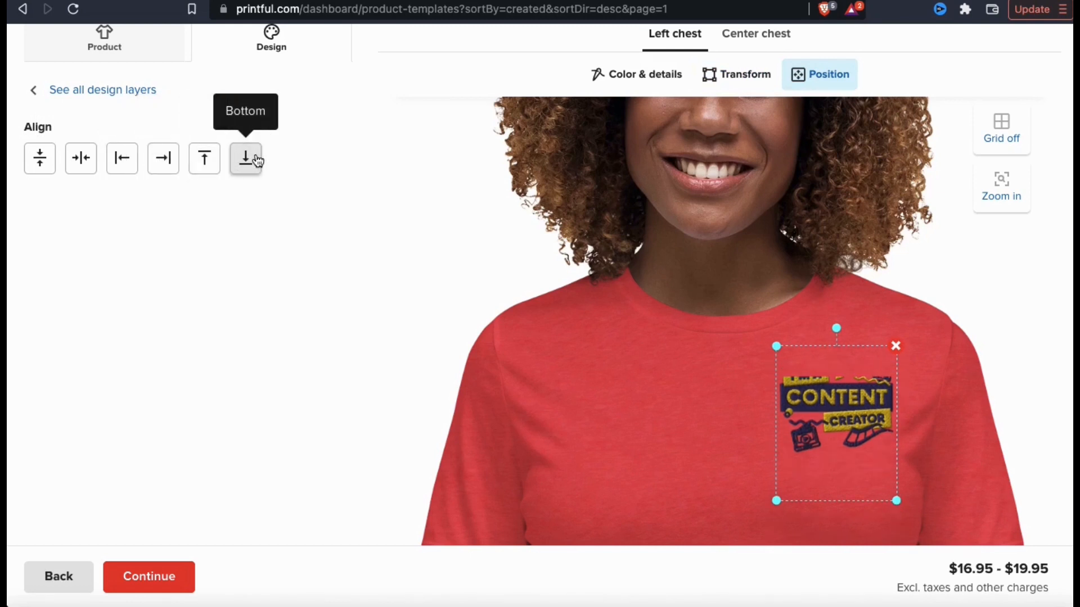
pyautogui.click(216, 166)
# Step: Preview the left chest design on the Berry, Heather Blue Lagoon, White and Heather Red shirts
pyautogui.scroll(3, 432, 214)
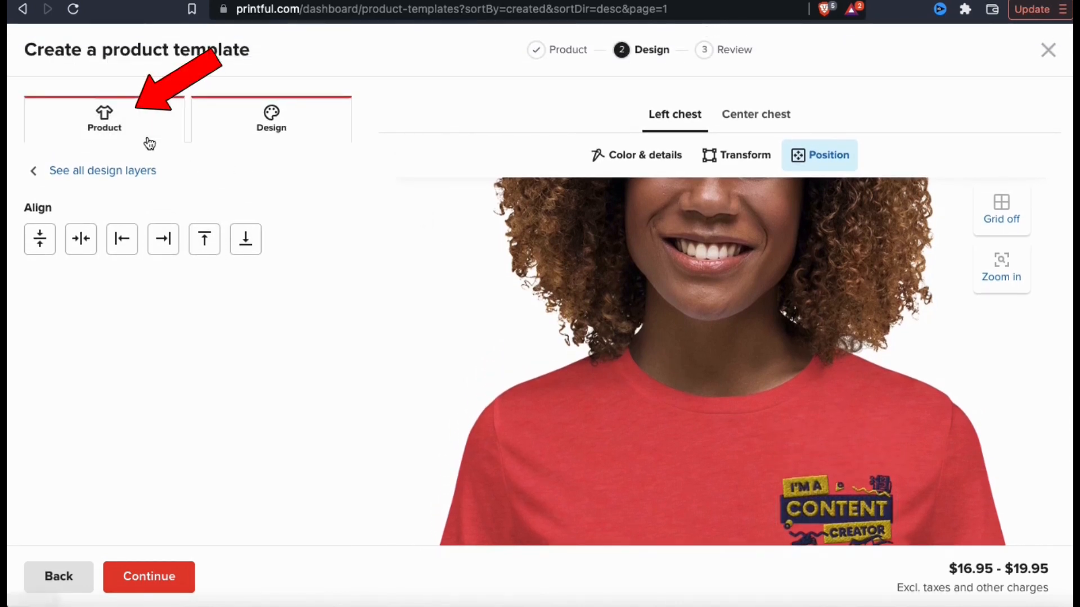
pyautogui.click(107, 126)
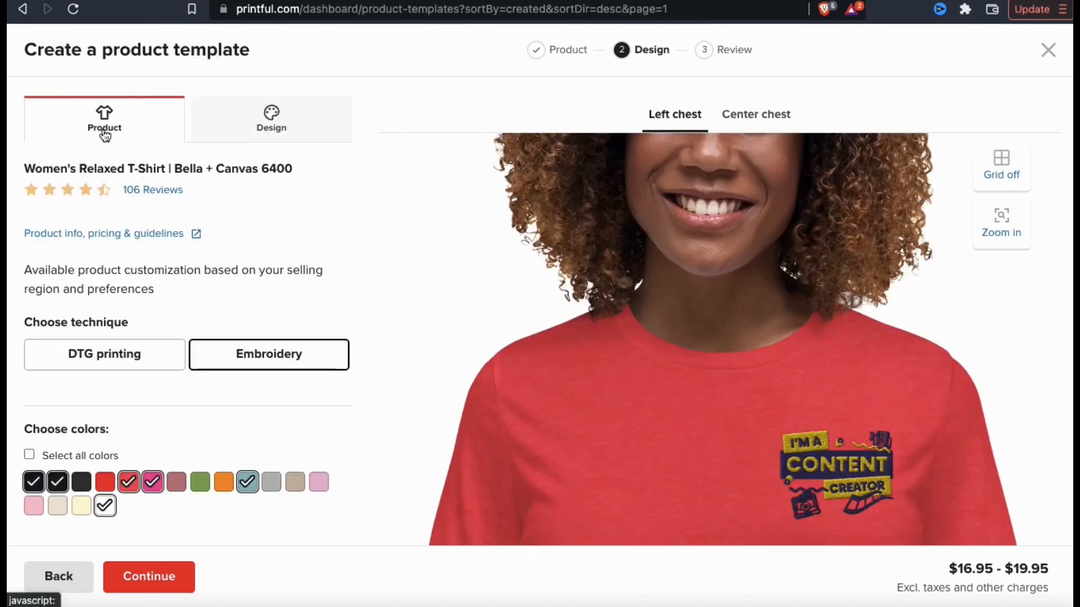
pyautogui.scroll(-5, 433, 305)
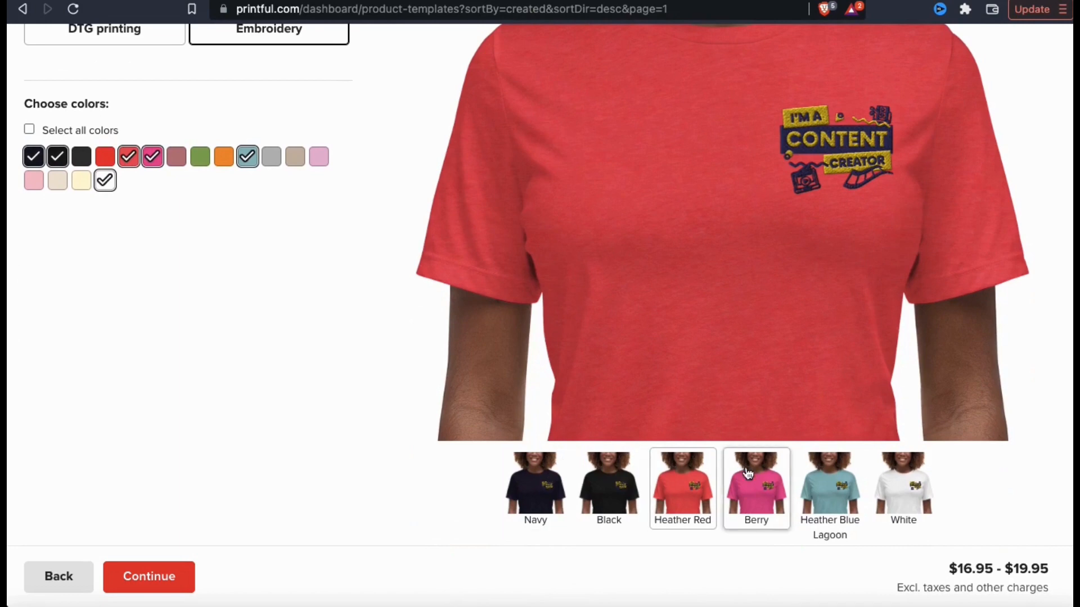
pyautogui.click(747, 473)
pyautogui.click(821, 517)
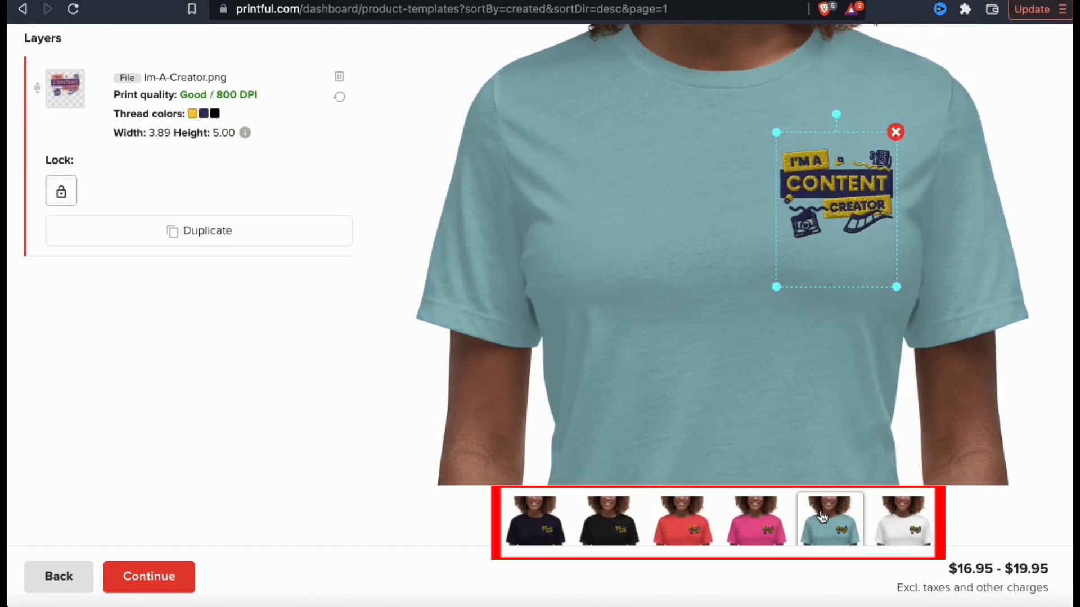
pyautogui.click(640, 531)
pyautogui.click(909, 523)
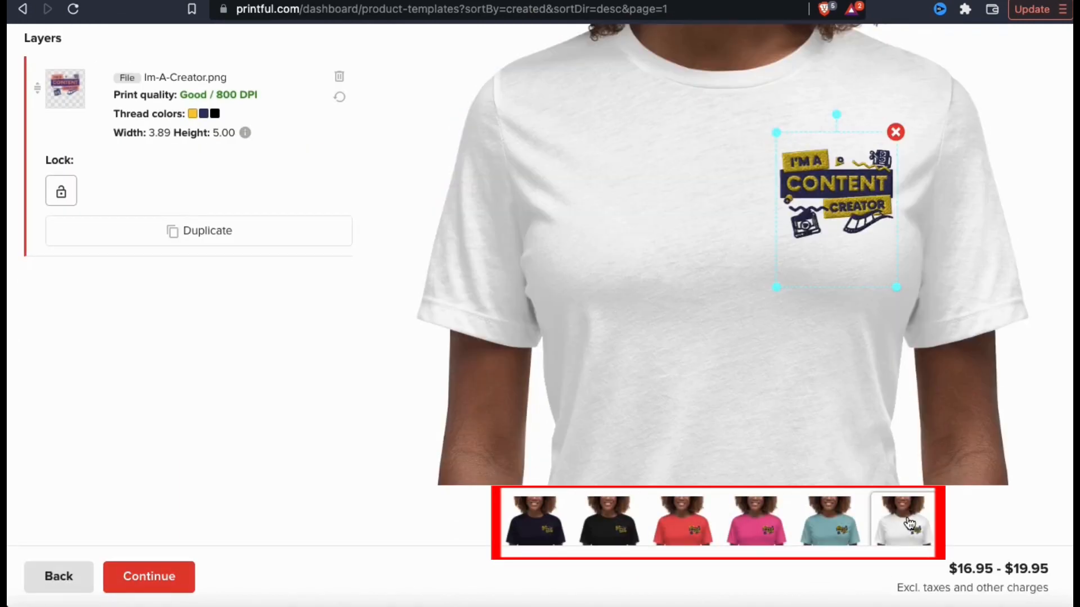
pyautogui.click(705, 533)
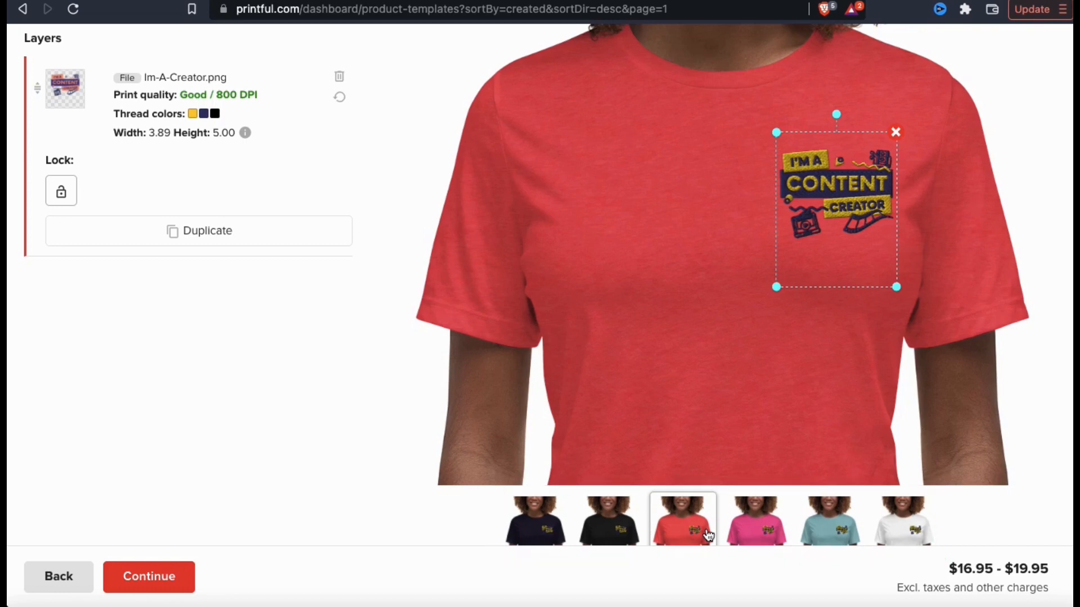
# Step: Finish the design stage and proceed to the review of the product template
pyautogui.scroll(5, 707, 460)
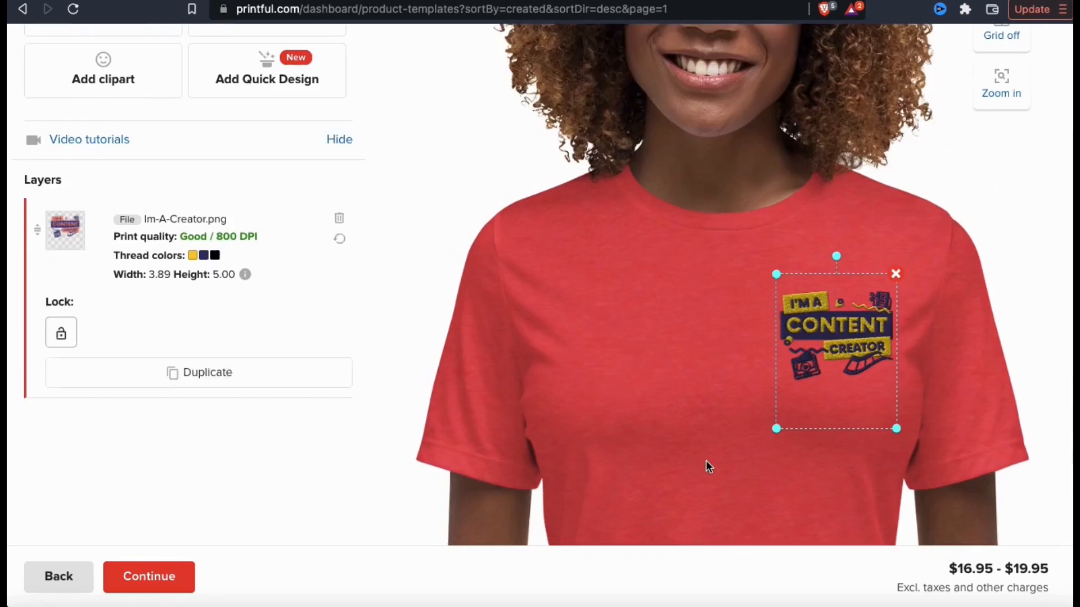
pyautogui.scroll(1, 708, 466)
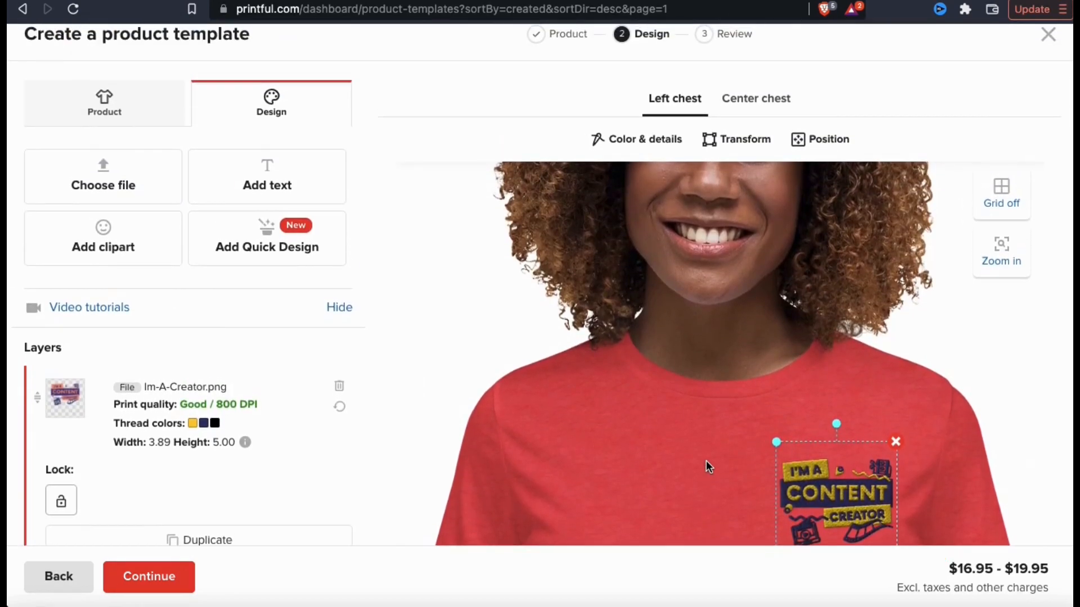
pyautogui.click(169, 580)
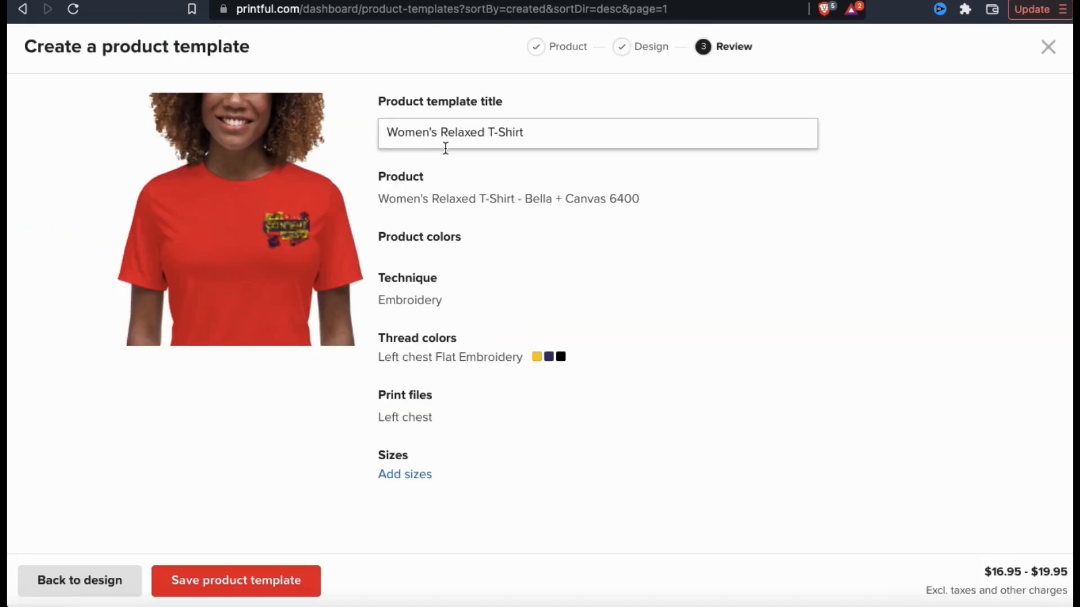
# Step: Add "I'm A Content Creator -" before the existing wording of the product template title
pyautogui.write("I'm A Content Creator")
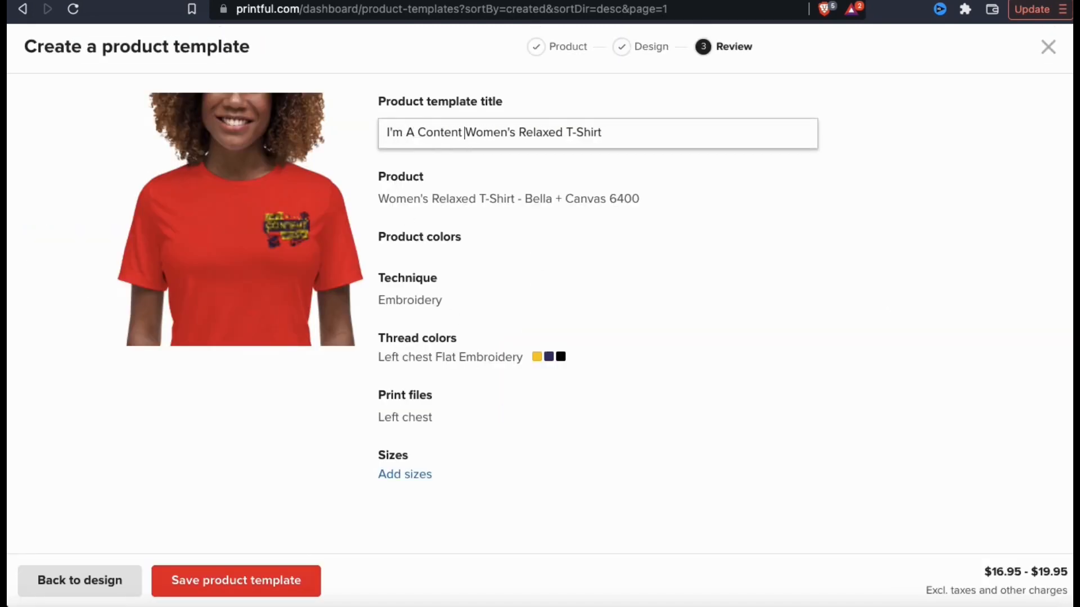
pyautogui.write(' -')
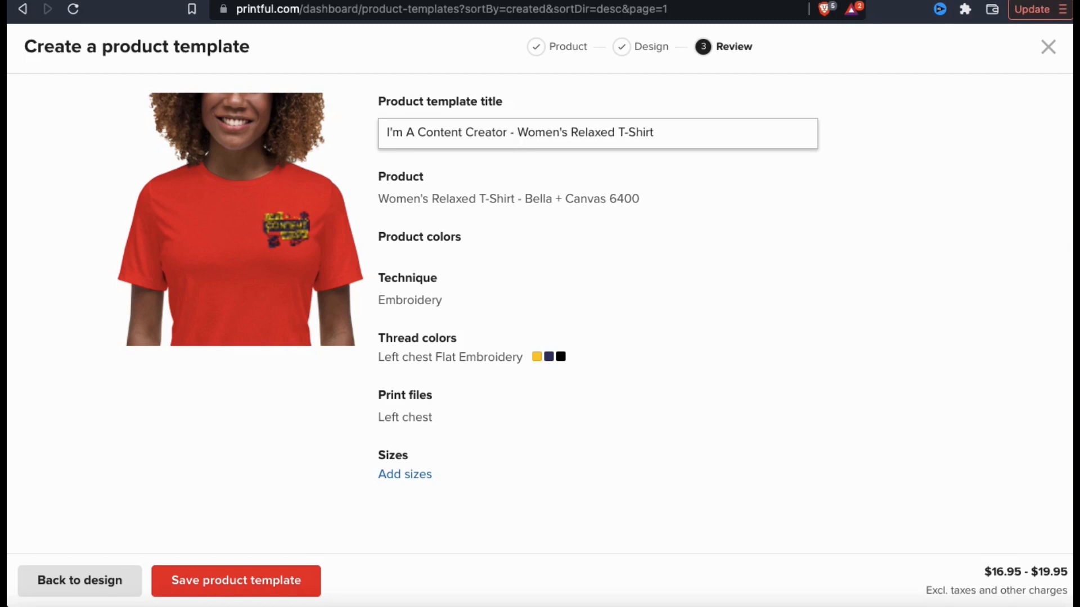
pyautogui.click(632, 276)
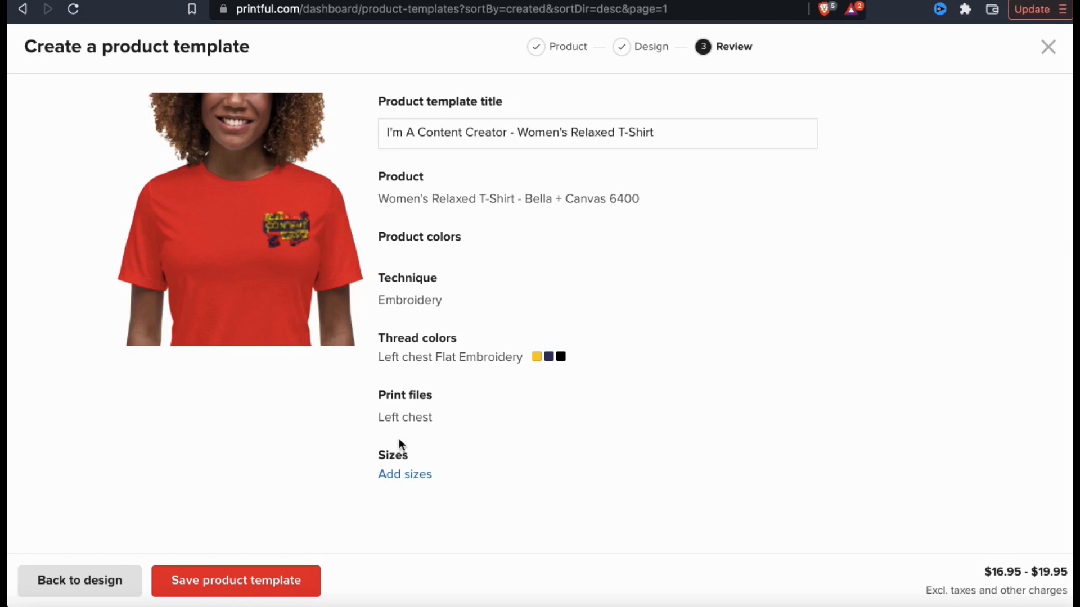
# Step: Add all sizes from S to 3XL to the template and save the product template
pyautogui.click(407, 476)
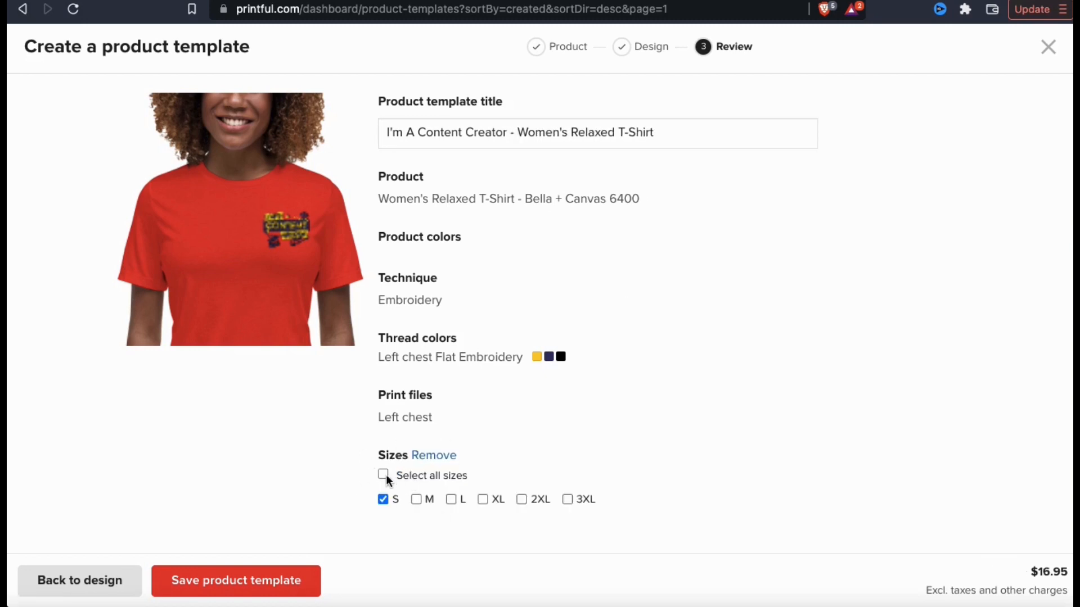
pyautogui.click(385, 476)
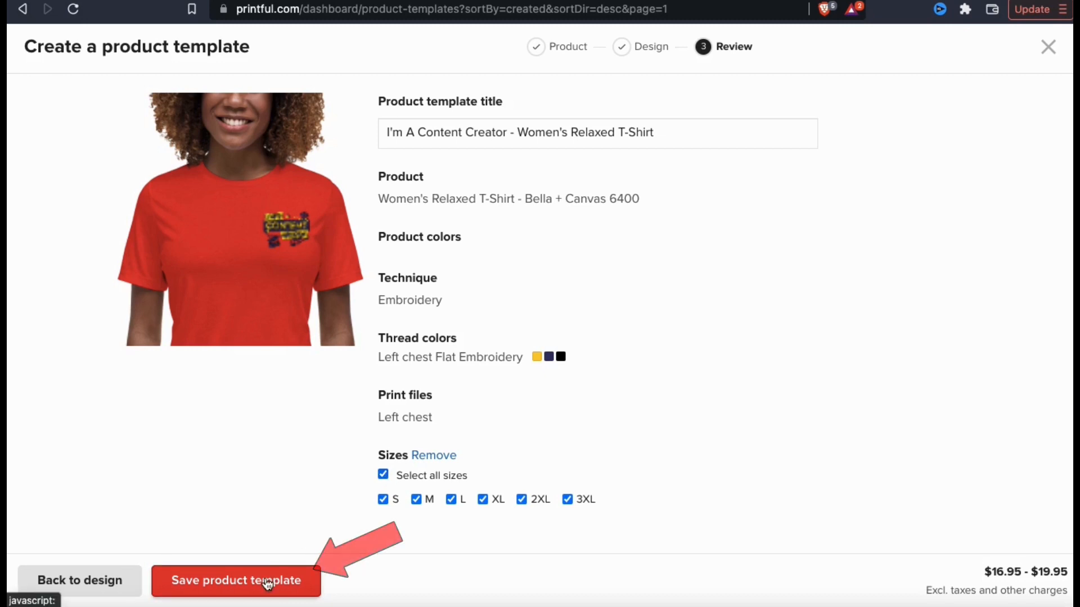
pyautogui.click(239, 582)
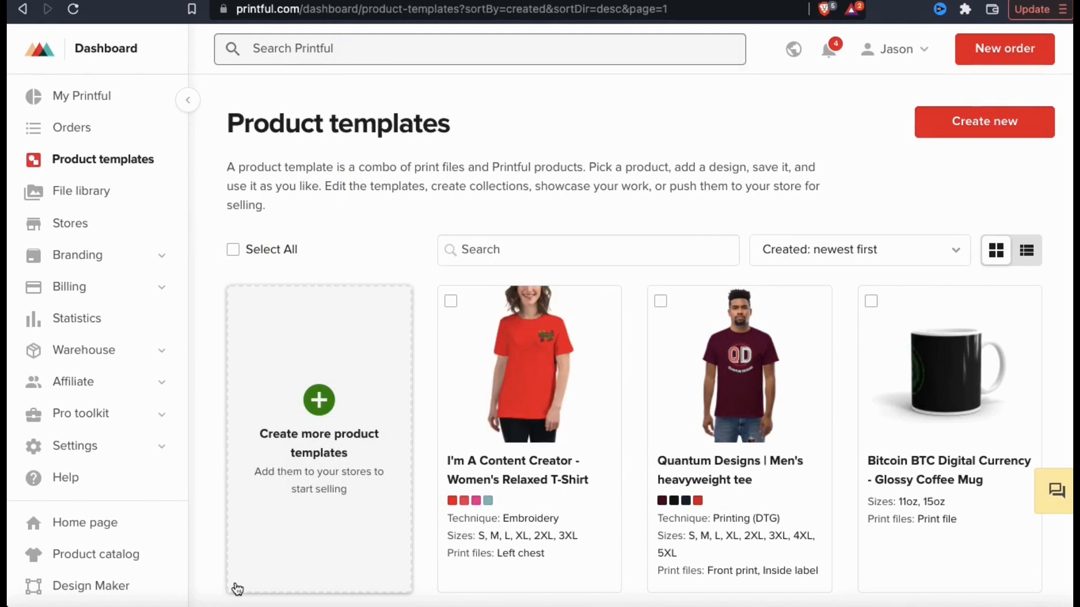
# Step: Start adding the I'm A Content Creator template to the QuantumDesignShop Etsy store and choose the Women's mockups style
pyautogui.moveTo(548, 333)
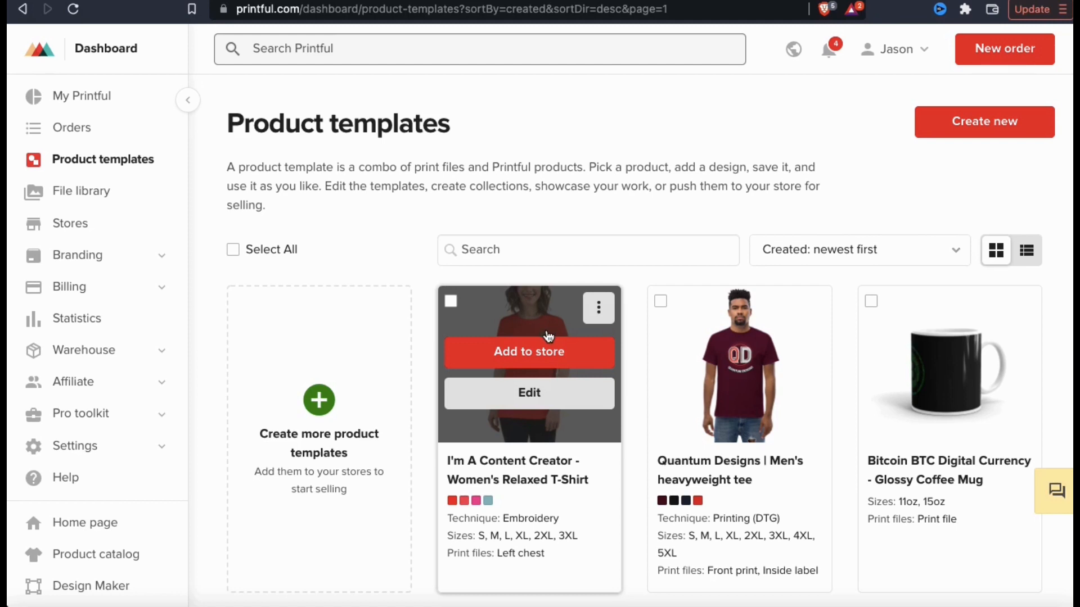
pyautogui.click(527, 352)
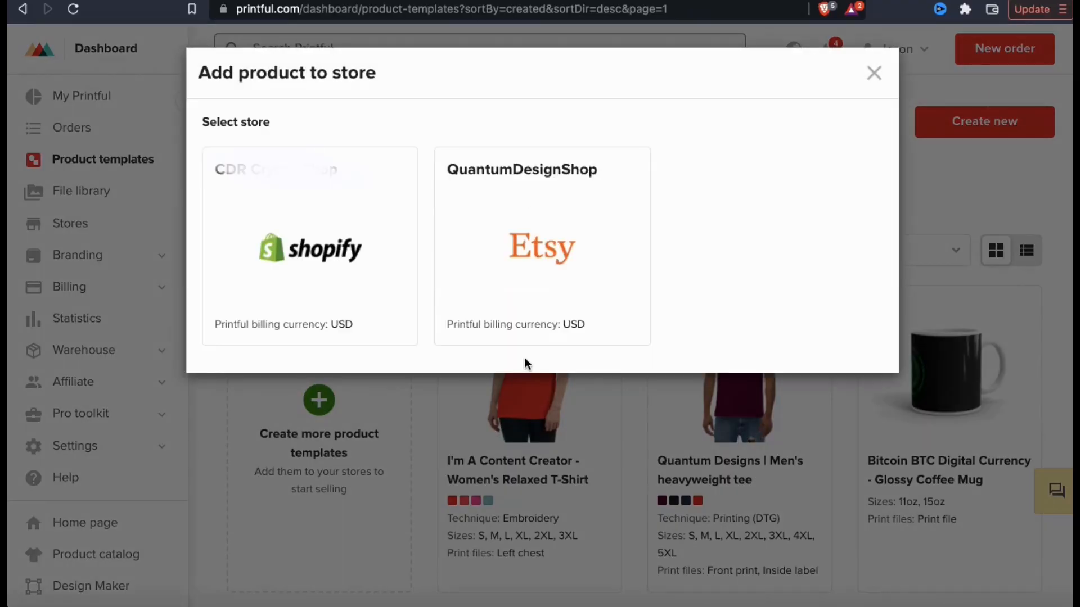
pyautogui.click(540, 281)
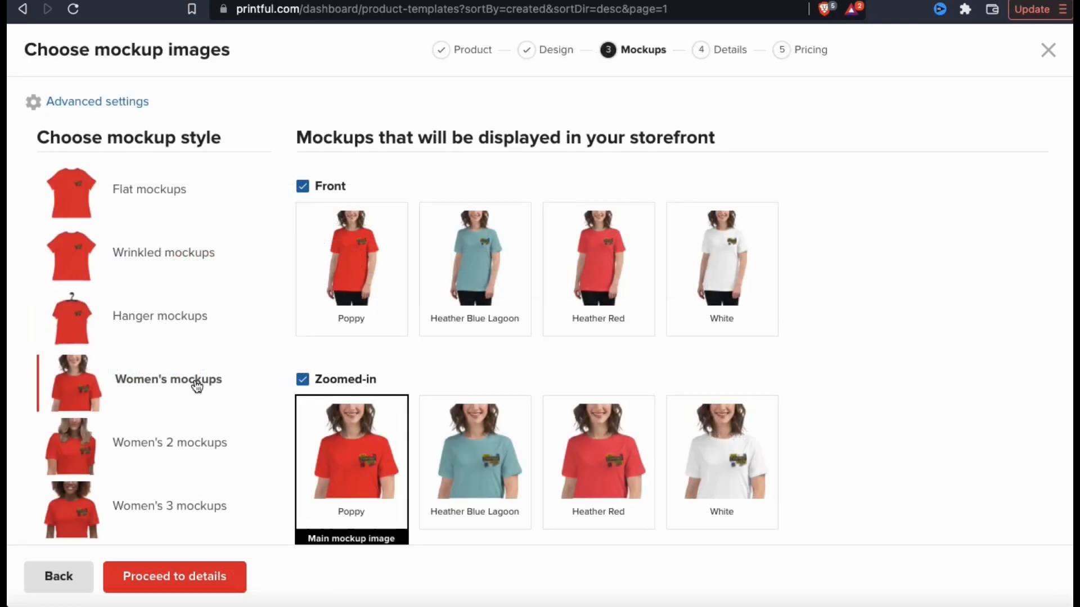
pyautogui.scroll(-2, 197, 385)
pyautogui.click(193, 386)
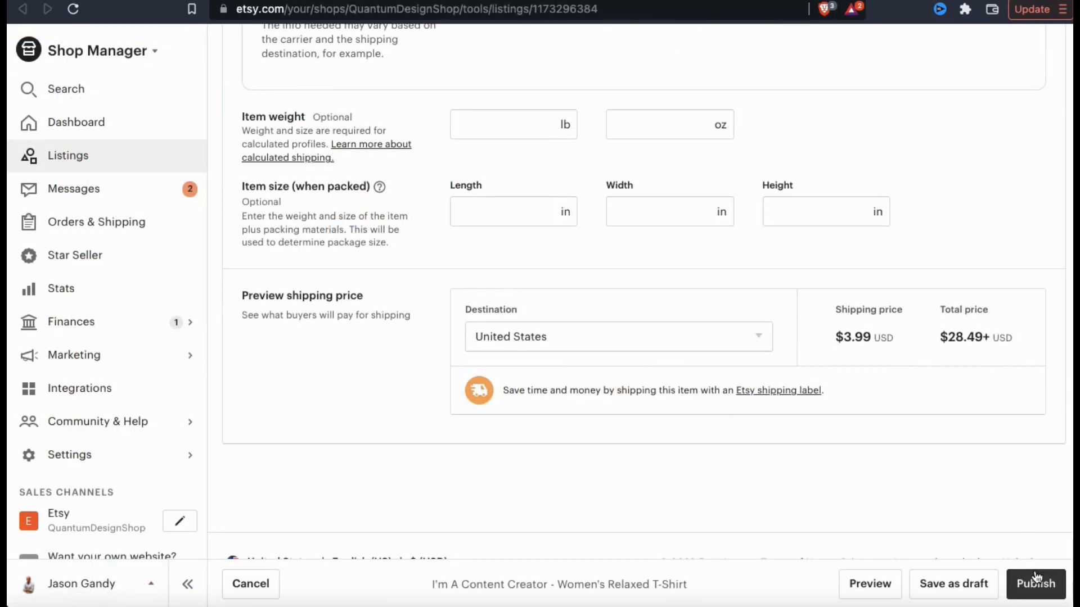
# Step: Publish the I'm A Content Creator - Women's Relaxed T-Shirt listing in Etsy's Shop Manager and view its live listing page
pyautogui.click(1036, 582)
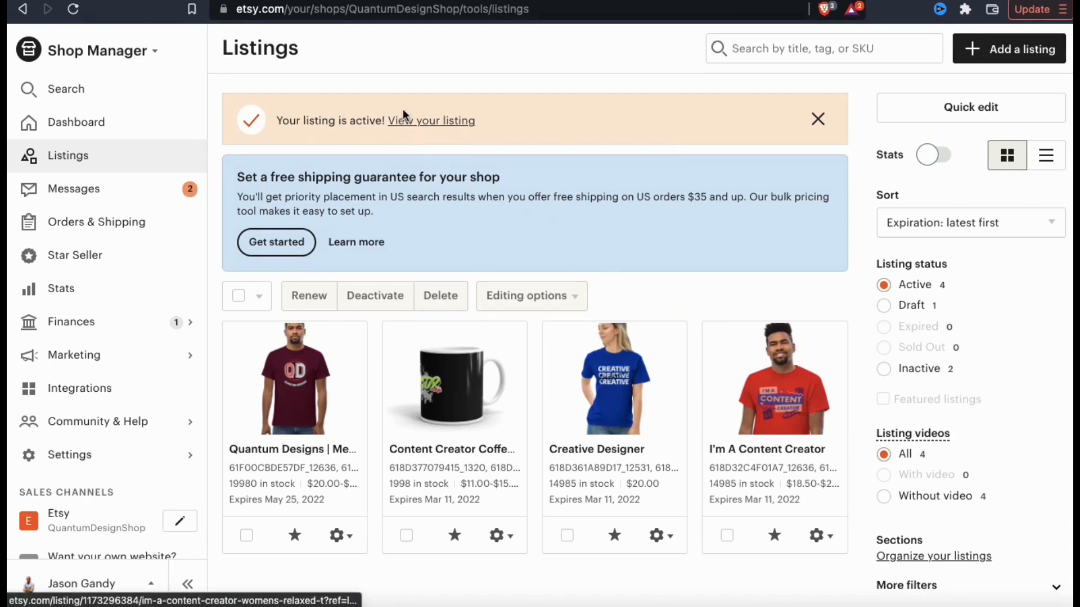
pyautogui.click(437, 130)
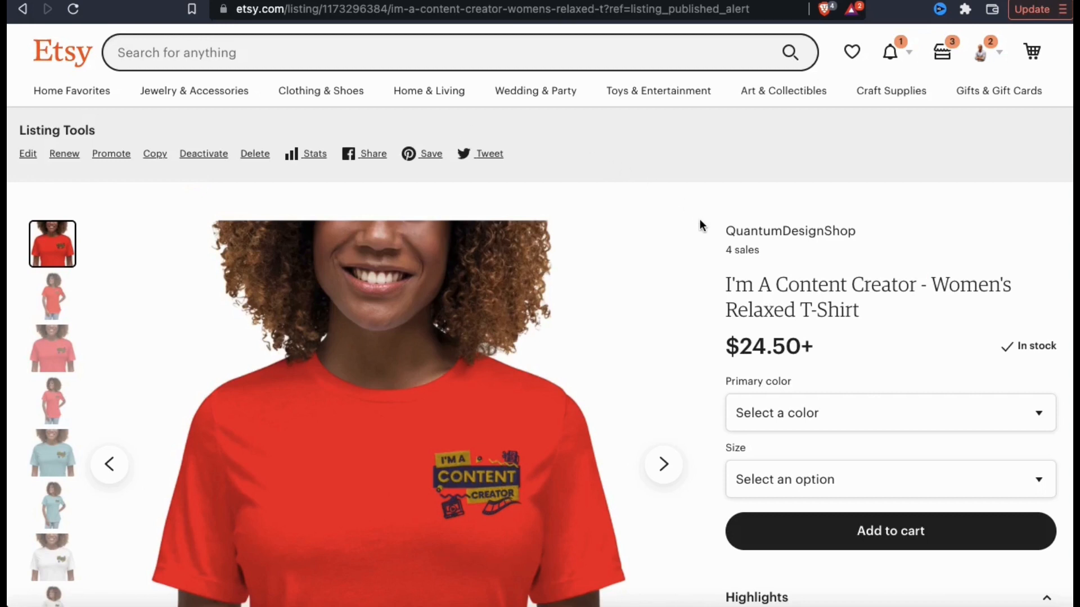
pyautogui.scroll(-3, 699, 220)
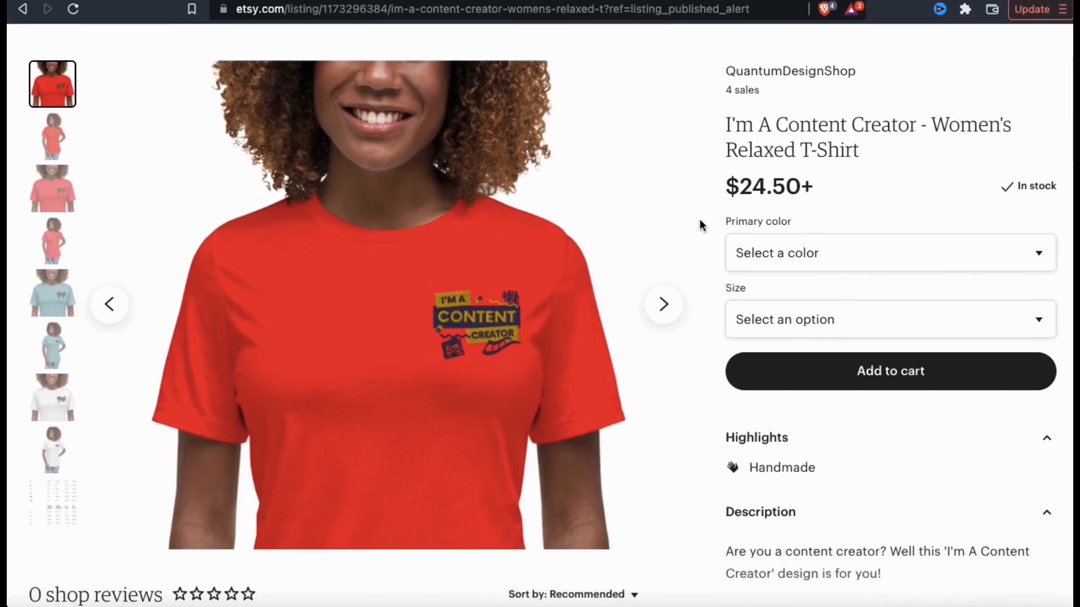